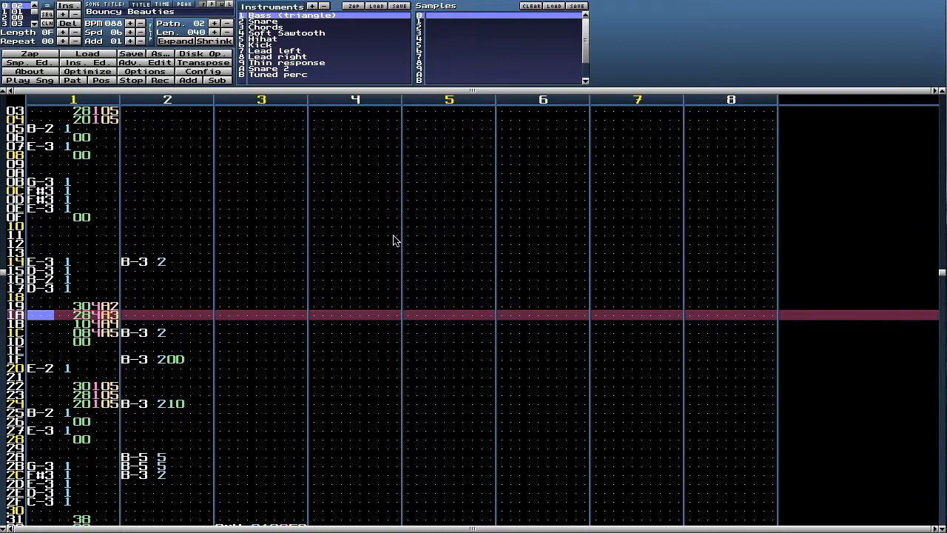
Return to the start of the pattern and open the Bass (triangle) instrument's waveform in the sample editor.
{"action": "scroll", "coordinate": [392, 238], "scroll_direction": "up", "scroll_amount": 12}
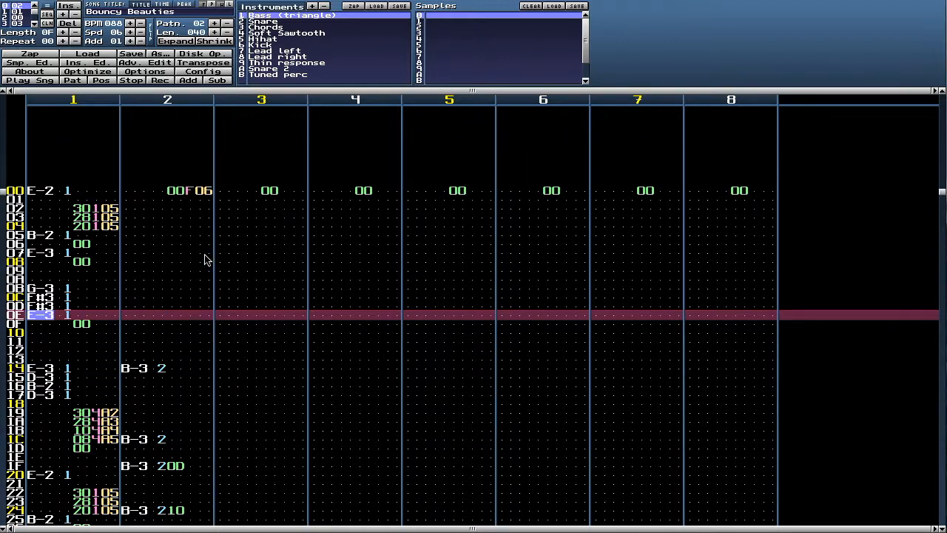
{"action": "scroll", "coordinate": [206, 259], "scroll_direction": "up", "scroll_amount": 14}
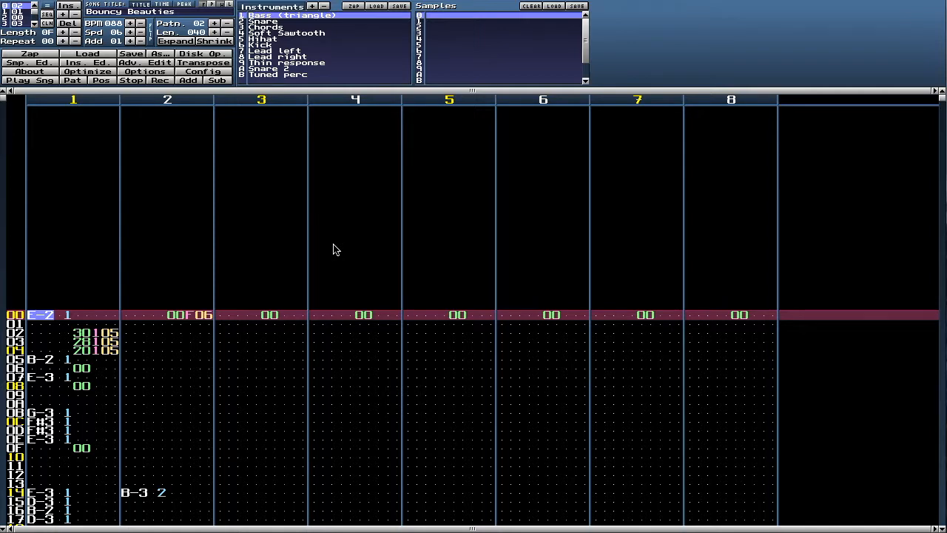
{"action": "left_click_drag", "start_coordinate": [273, 20], "coordinate": [277, 34]}
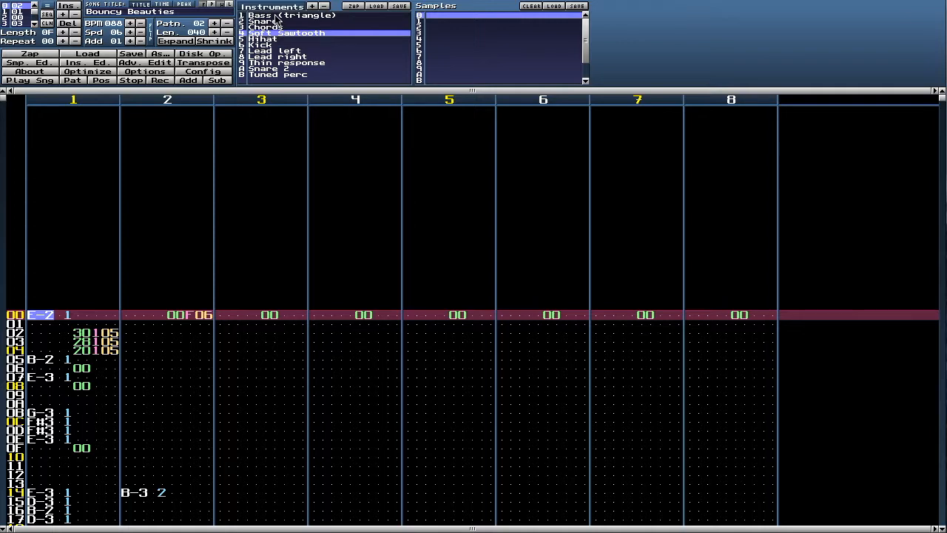
{"action": "left_click", "coordinate": [275, 16]}
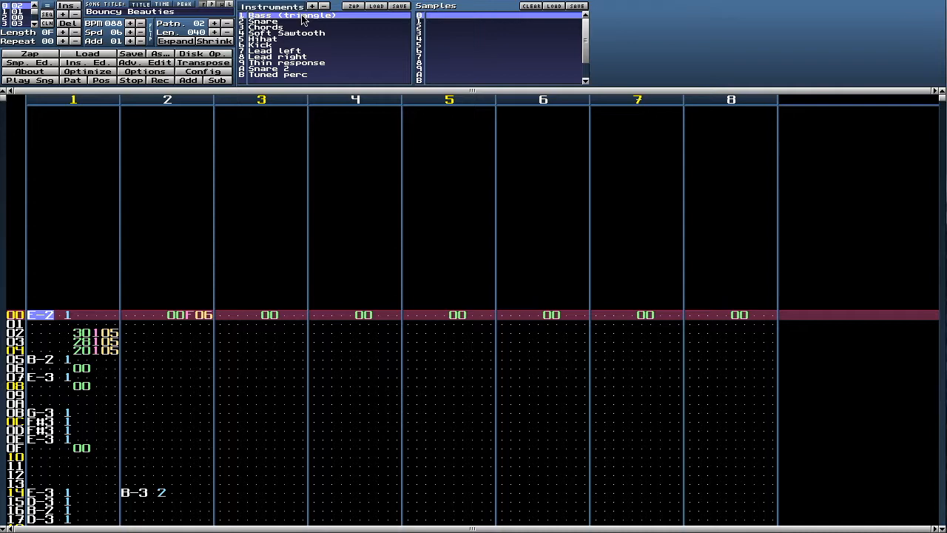
{"action": "key", "text": "ctrl+s"}
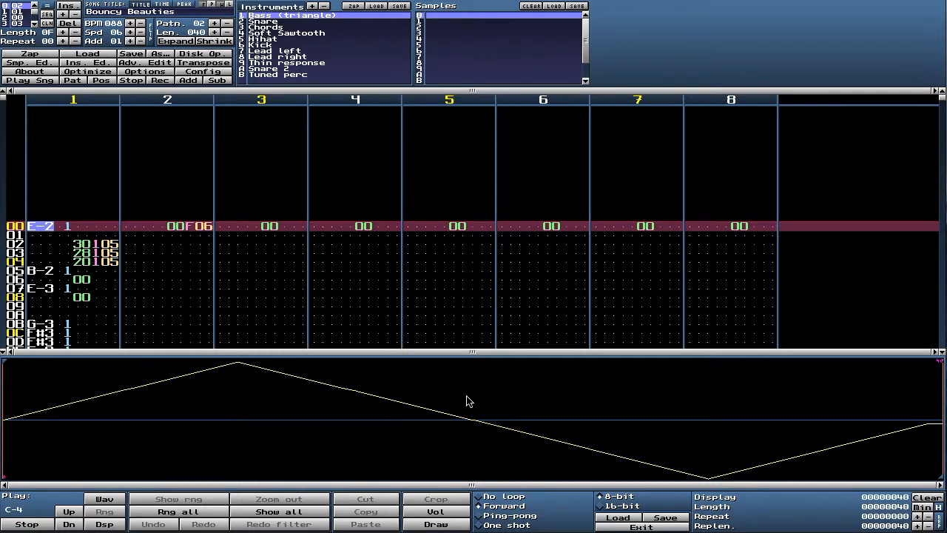
{"action": "right_click", "coordinate": [482, 402]}
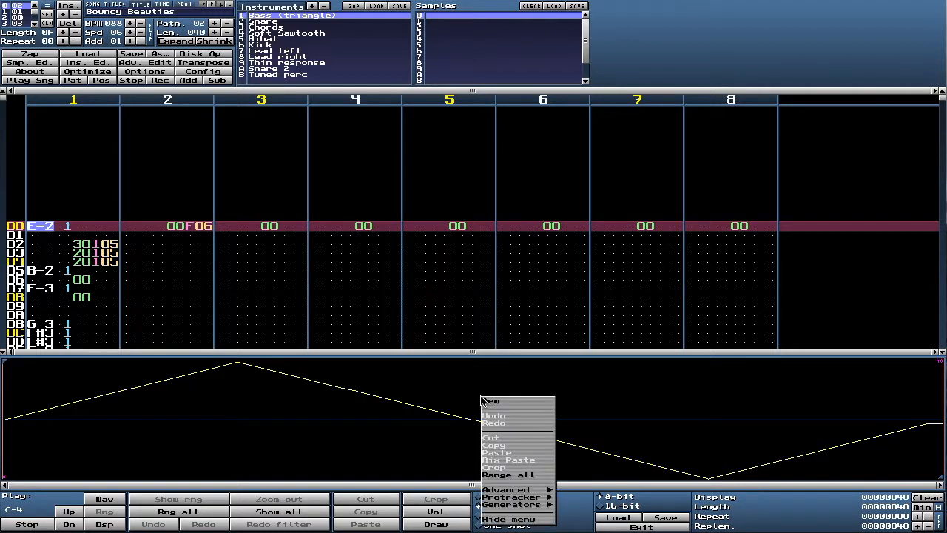
{"action": "mouse_move", "coordinate": [543, 491]}
{"action": "mouse_move", "coordinate": [540, 508]}
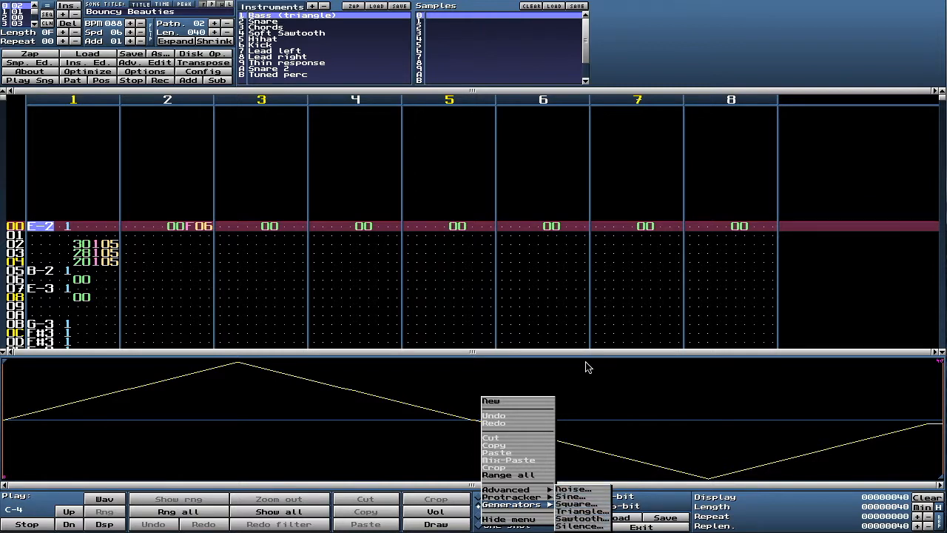
{"action": "left_click", "coordinate": [376, 2]}
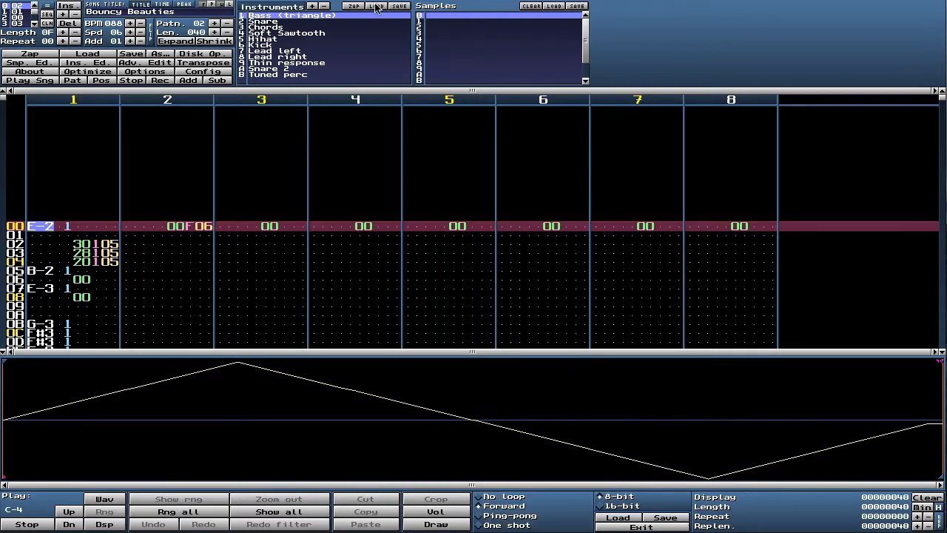
Add an empty instrument in slot C and create a new sample with a size of 64 samples.
{"action": "left_click", "coordinate": [312, 7]}
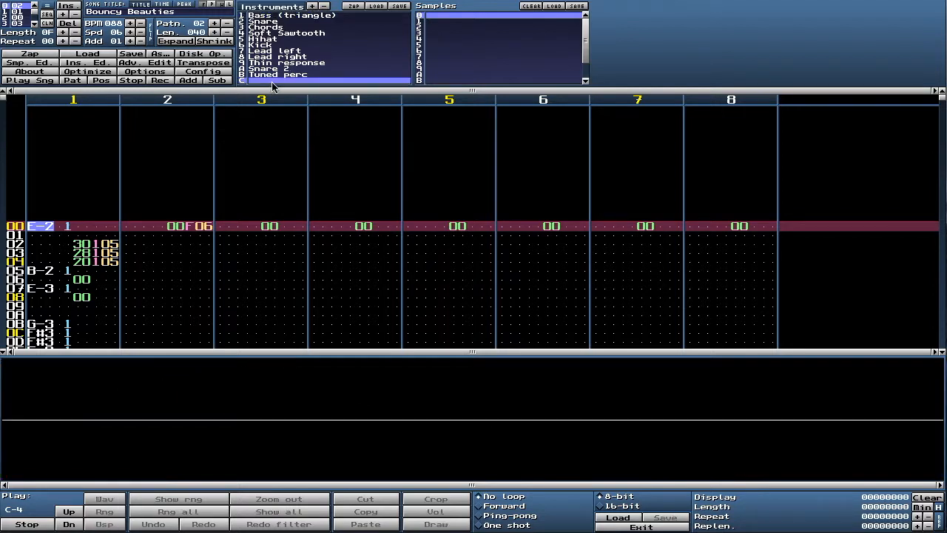
{"action": "right_click", "coordinate": [371, 393]}
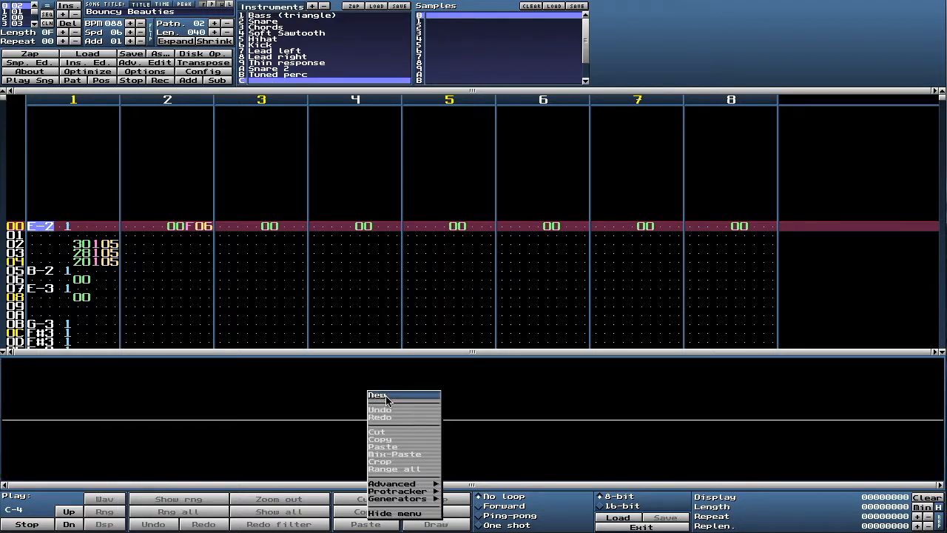
{"action": "left_click", "coordinate": [385, 399]}
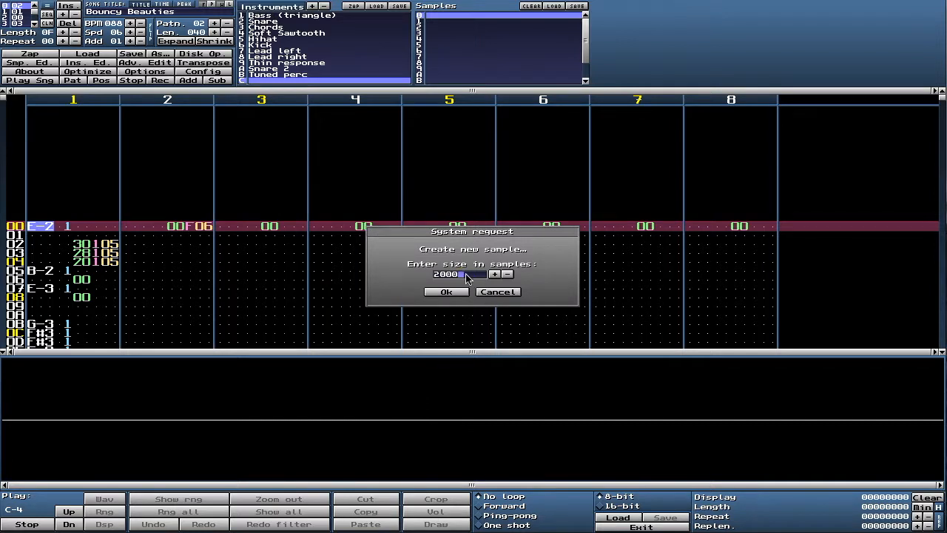
{"action": "key", "text": "BackSpace"}
{"action": "key", "text": "BackSpace"}
{"action": "key", "text": "BackSpace"}
{"action": "key", "text": "BackSpace"}
{"action": "type", "text": "64"}
{"action": "left_click", "coordinate": [447, 292]}
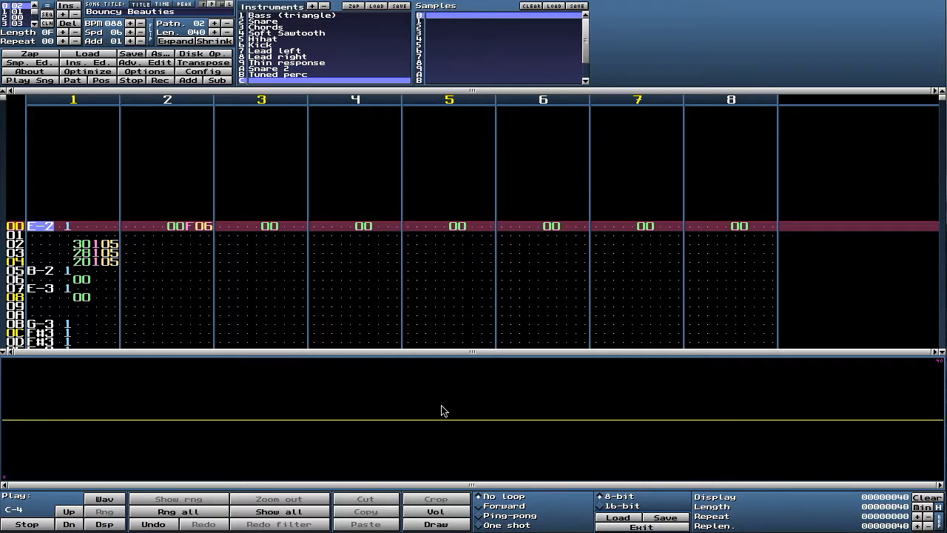
Generate a triangle wave with 1 period at 100% volume in the new sample and set its loop to Forward.
{"action": "right_click", "coordinate": [442, 411]}
{"action": "right_click", "coordinate": [465, 406]}
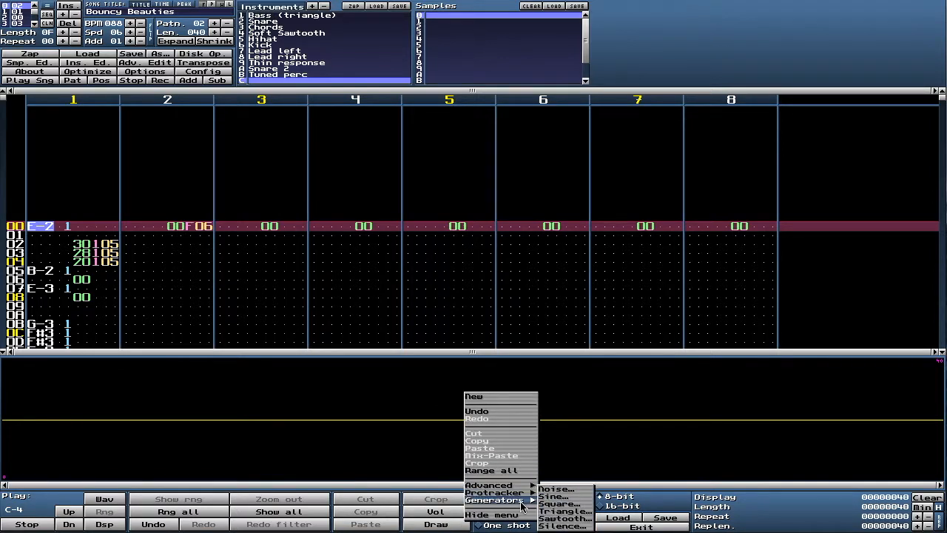
{"action": "left_click", "coordinate": [562, 512]}
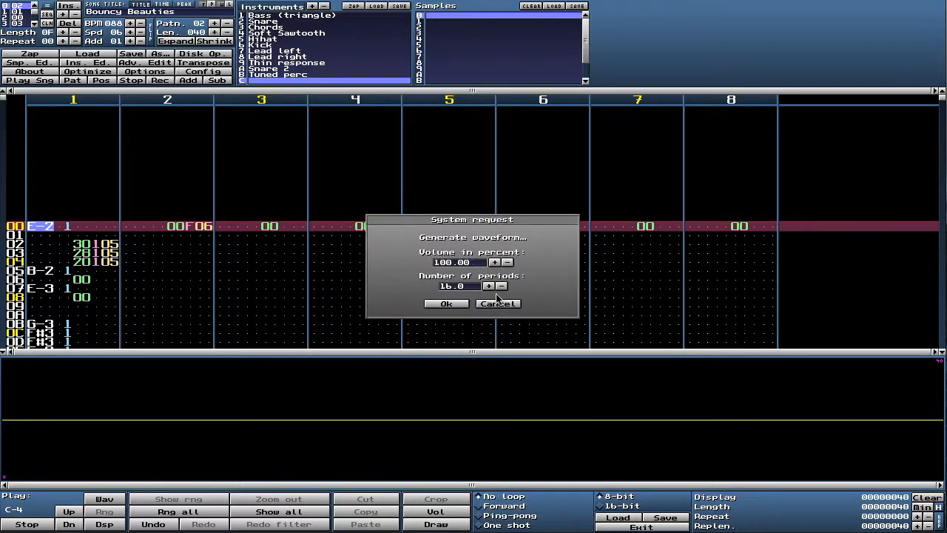
{"action": "left_click", "coordinate": [502, 288]}
{"action": "left_click", "coordinate": [502, 287]}
{"action": "left_click", "coordinate": [502, 287]}
{"action": "left_click", "coordinate": [502, 287]}
{"action": "left_click", "coordinate": [502, 287]}
{"action": "left_click", "coordinate": [502, 287]}
{"action": "left_click", "coordinate": [502, 287]}
{"action": "left_click", "coordinate": [501, 288]}
{"action": "left_click", "coordinate": [502, 287]}
{"action": "left_click", "coordinate": [501, 287]}
{"action": "left_click", "coordinate": [502, 287]}
{"action": "left_click", "coordinate": [501, 287]}
{"action": "left_click", "coordinate": [452, 306]}
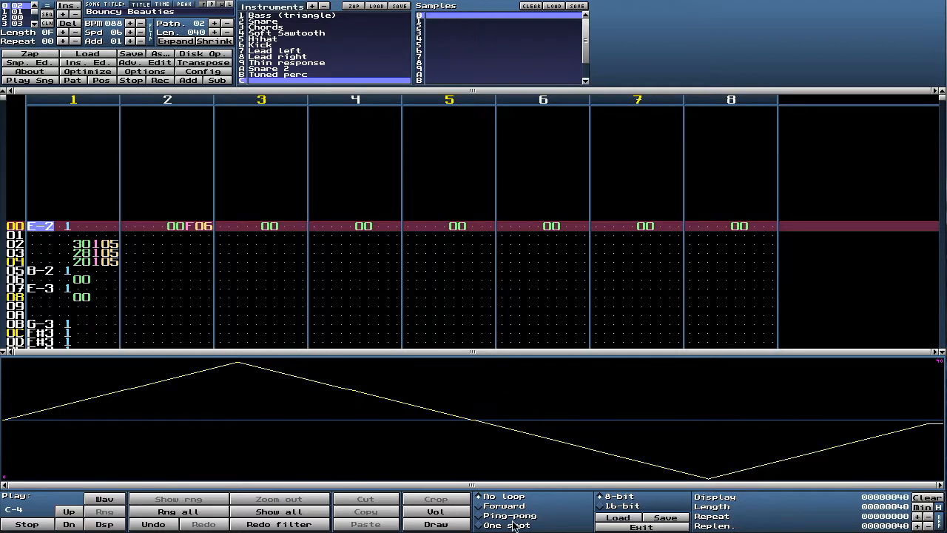
{"action": "left_click", "coordinate": [483, 507]}
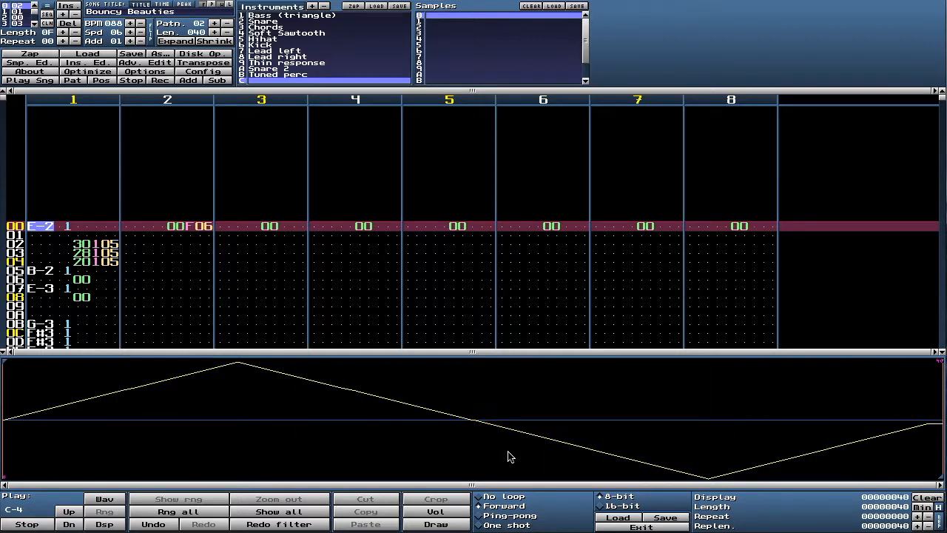
Replace the triangle with a generated square wave of 1 period at 100% volume.
{"action": "right_click", "coordinate": [491, 402]}
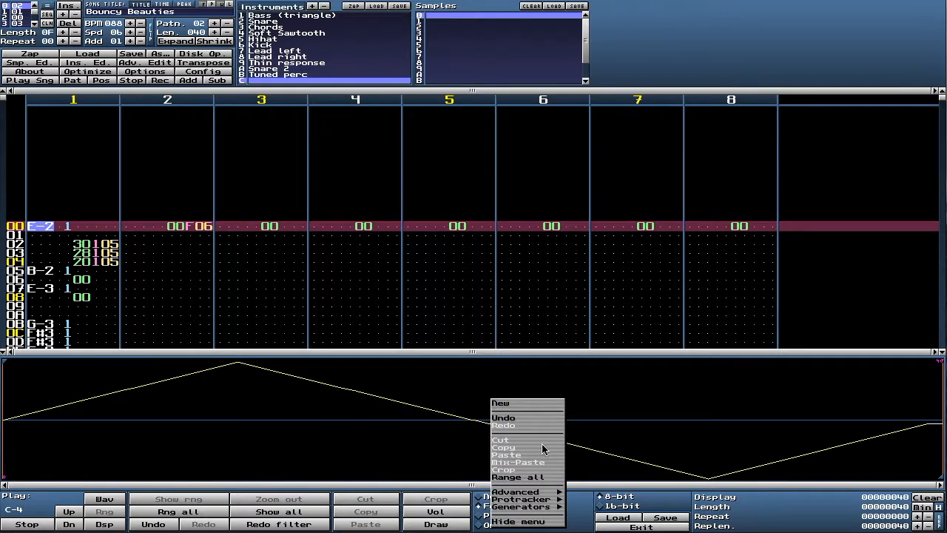
{"action": "mouse_move", "coordinate": [556, 509]}
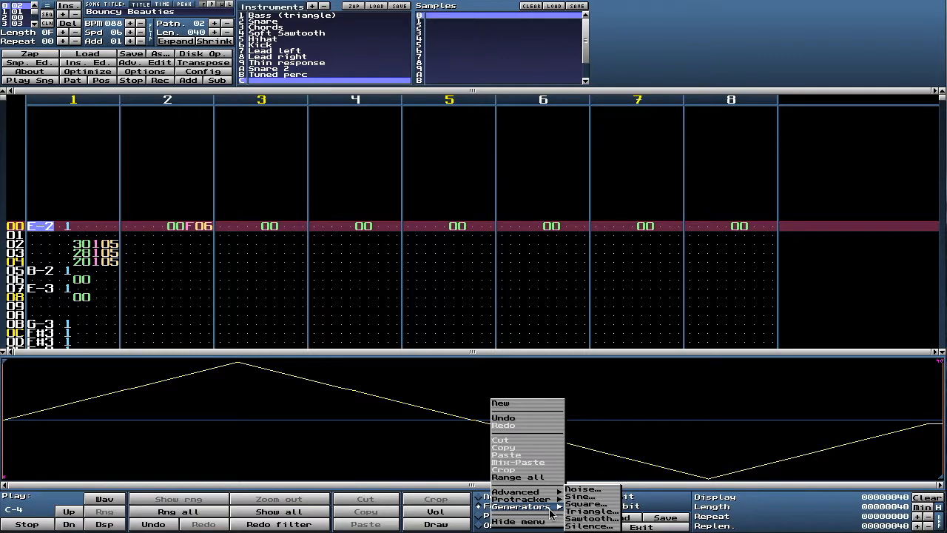
{"action": "left_click", "coordinate": [592, 511]}
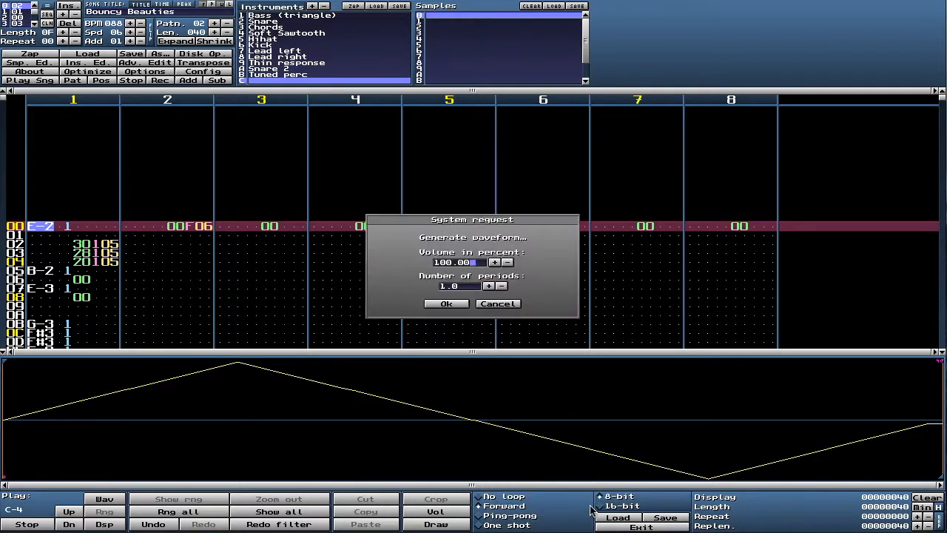
{"action": "left_click", "coordinate": [439, 304]}
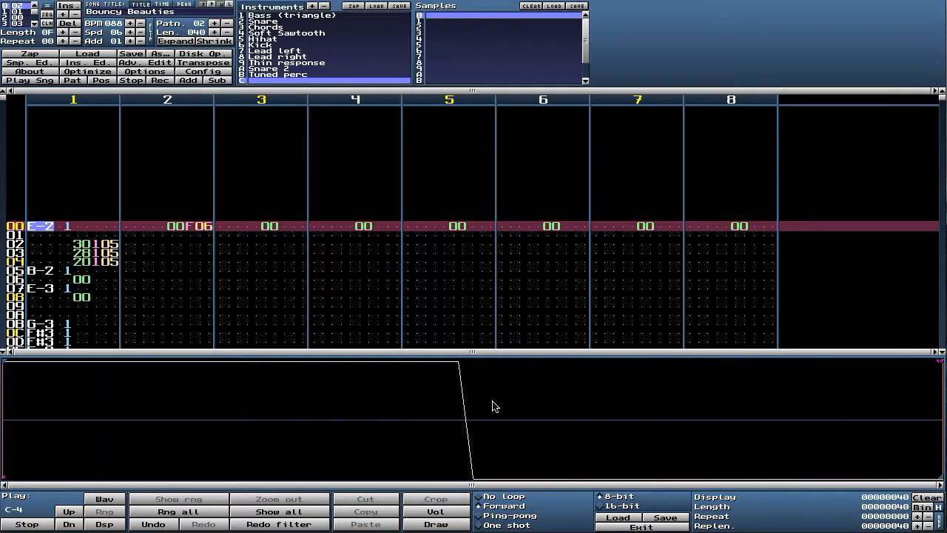
Replace the square wave with a generated one-period sawtooth wave and audition it with a few notes.
{"action": "right_click", "coordinate": [492, 401]}
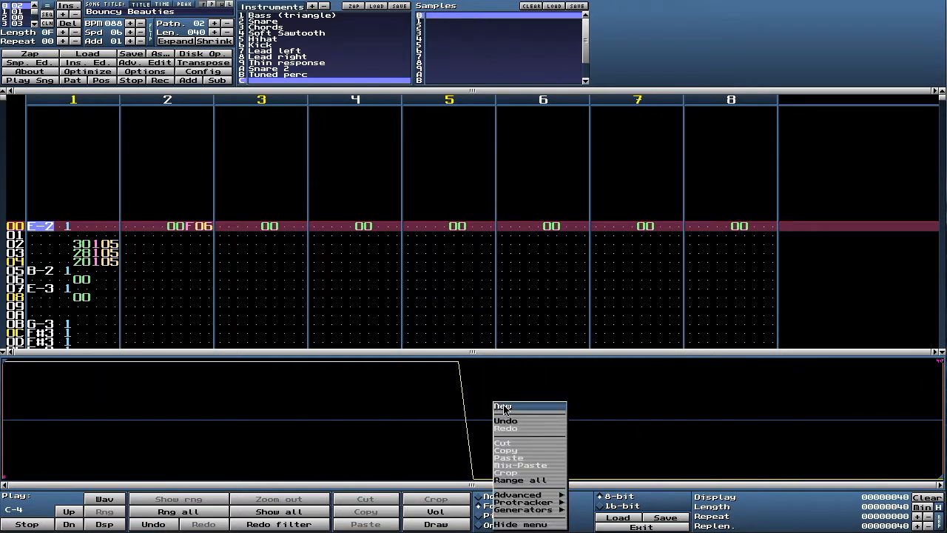
{"action": "mouse_move", "coordinate": [547, 511]}
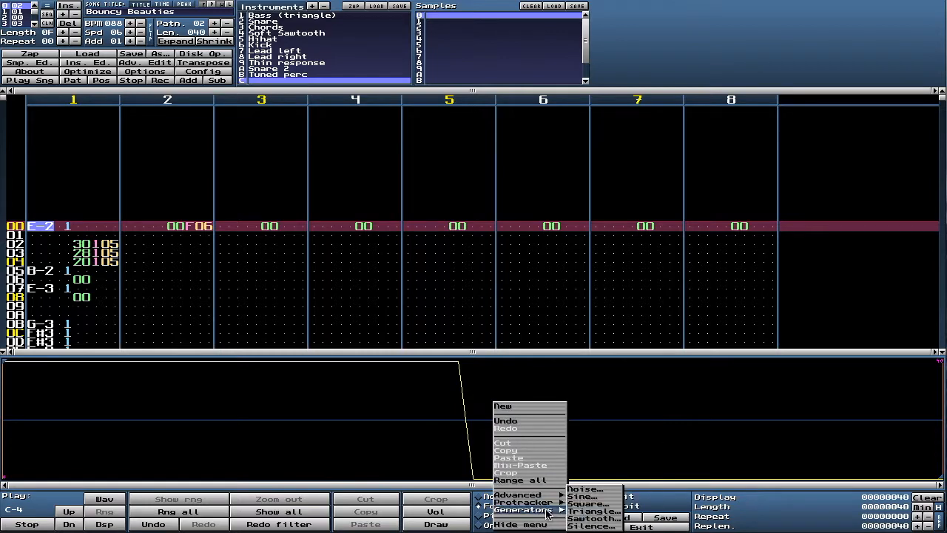
{"action": "left_click", "coordinate": [595, 519]}
{"action": "left_click", "coordinate": [436, 306]}
{"action": "key", "text": "q"}
{"action": "key", "text": "w"}
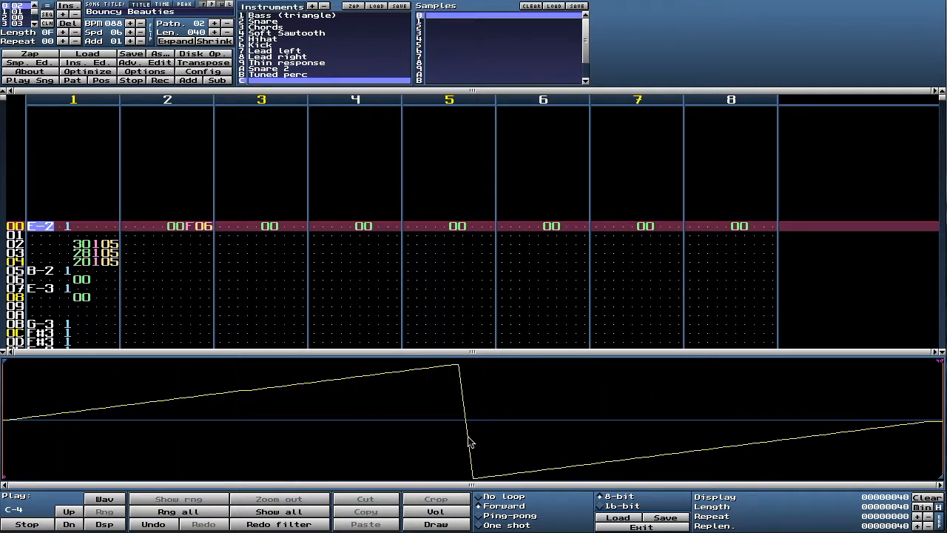
Redraw the sawtooth's peak, steep drop and trough freehand into softer curves, auditioning the reshaped waveform.
{"action": "left_click", "coordinate": [444, 527]}
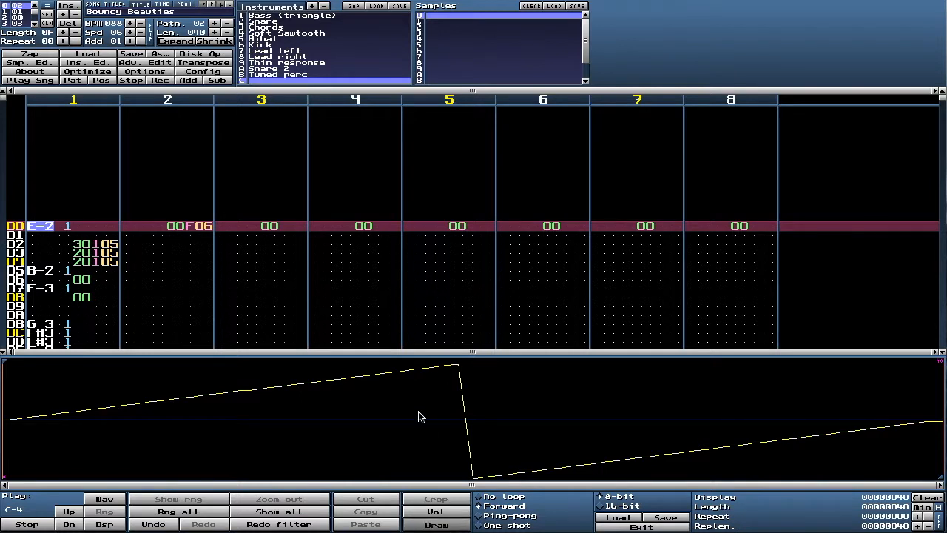
{"action": "mouse_move", "coordinate": [402, 377]}
{"action": "left_mouse_down"}
{"action": "mouse_move", "coordinate": [450, 381]}
{"action": "mouse_move", "coordinate": [469, 398]}
{"action": "left_mouse_up"}
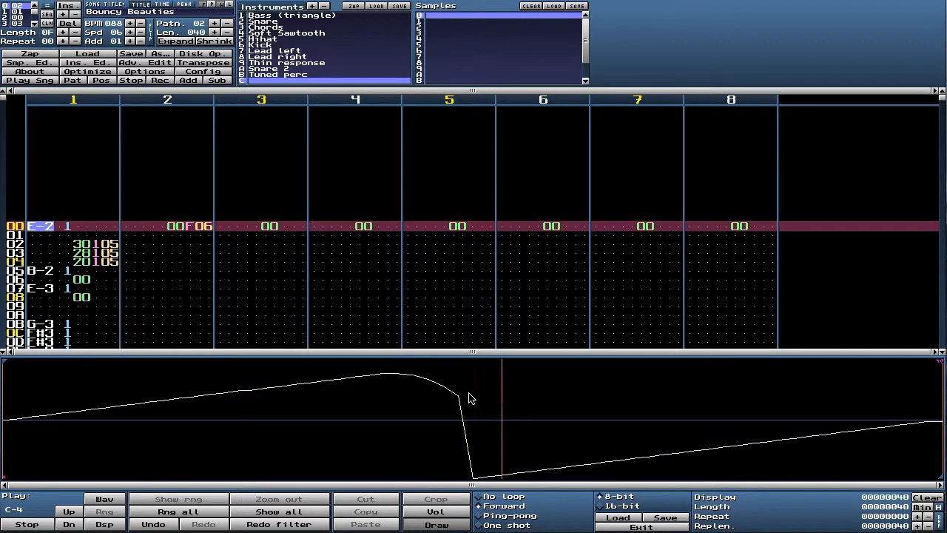
{"action": "mouse_move", "coordinate": [470, 461]}
{"action": "left_mouse_down"}
{"action": "mouse_move", "coordinate": [531, 472]}
{"action": "mouse_move", "coordinate": [579, 462]}
{"action": "left_mouse_up"}
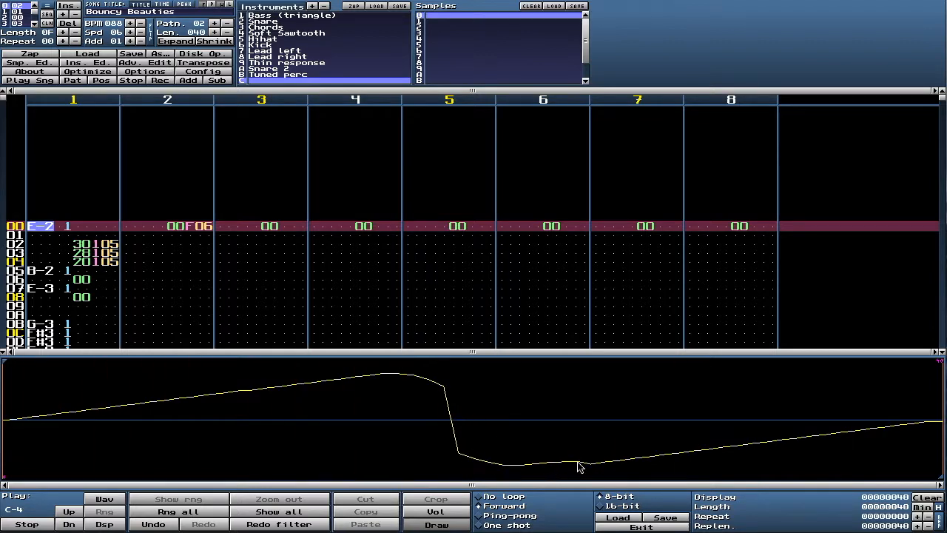
{"action": "left_click", "coordinate": [451, 423]}
{"action": "mouse_move", "coordinate": [453, 429]}
{"action": "left_mouse_down"}
{"action": "mouse_move", "coordinate": [582, 455]}
{"action": "mouse_move", "coordinate": [723, 447]}
{"action": "left_mouse_up"}
{"action": "key", "text": "q"}
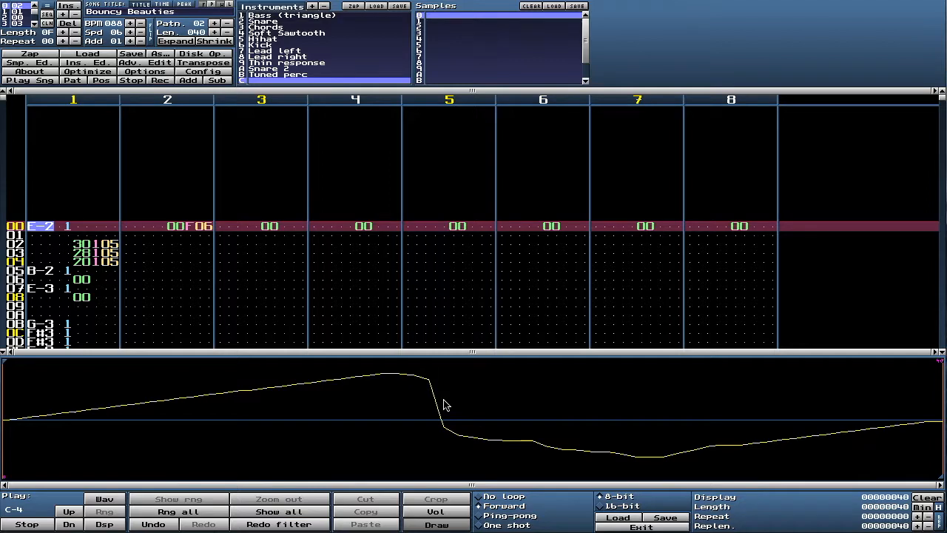
{"action": "mouse_move", "coordinate": [336, 385]}
{"action": "left_mouse_down"}
{"action": "mouse_move", "coordinate": [404, 387]}
{"action": "mouse_move", "coordinate": [452, 412]}
{"action": "left_mouse_up"}
{"action": "key", "text": "q"}
{"action": "key", "text": "q"}
Examine the waveforms of the Bass (triangle), Snare, Chords and Soft Sawtooth instruments, auditioning Soft Sawtooth.
{"action": "left_click", "coordinate": [290, 18]}
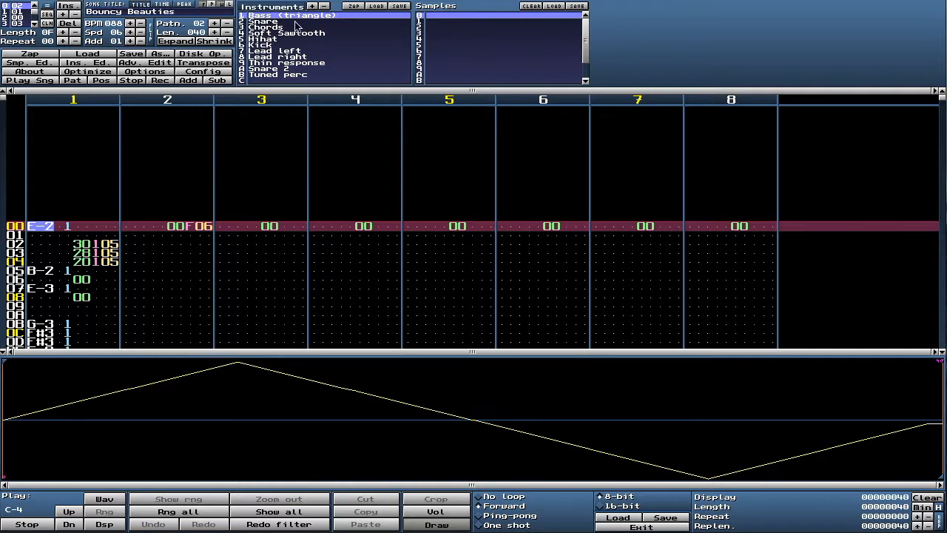
{"action": "left_click", "coordinate": [281, 22]}
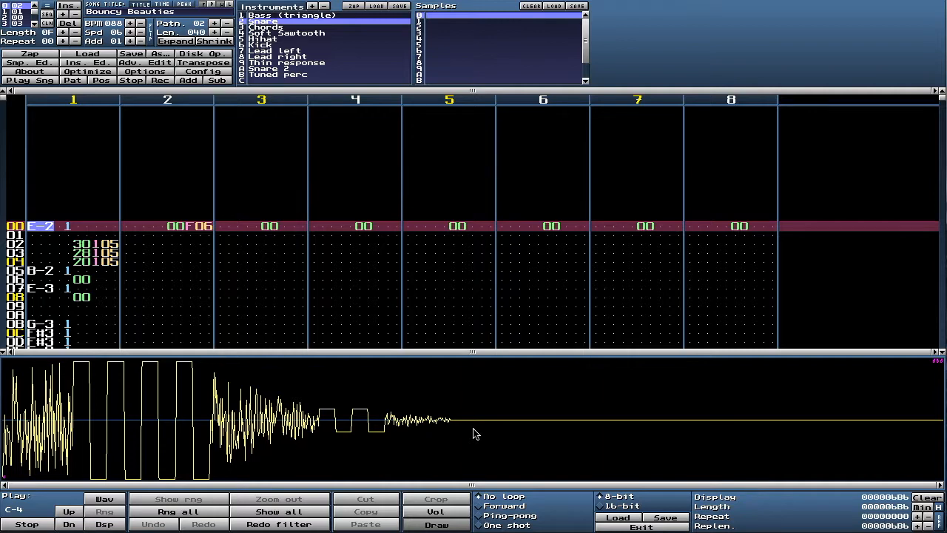
{"action": "left_click", "coordinate": [273, 28]}
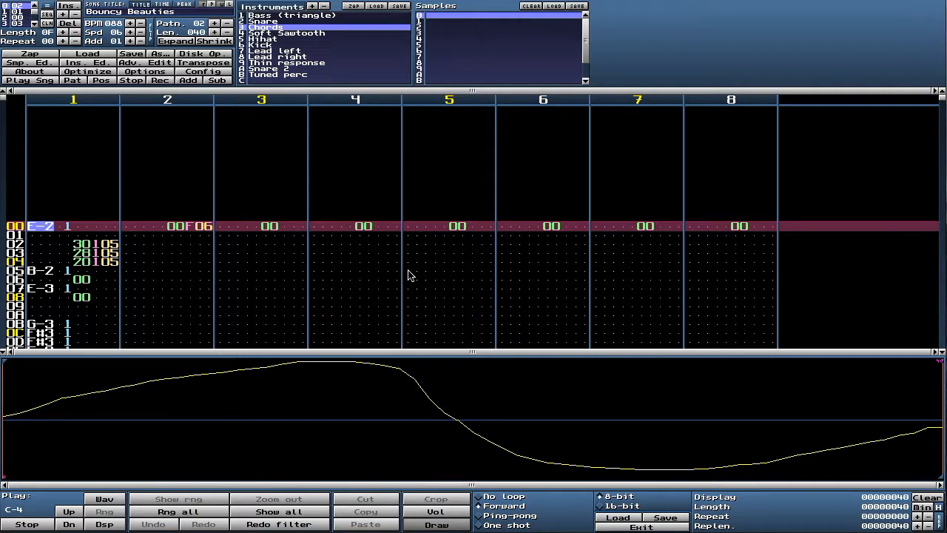
{"action": "left_click", "coordinate": [280, 34]}
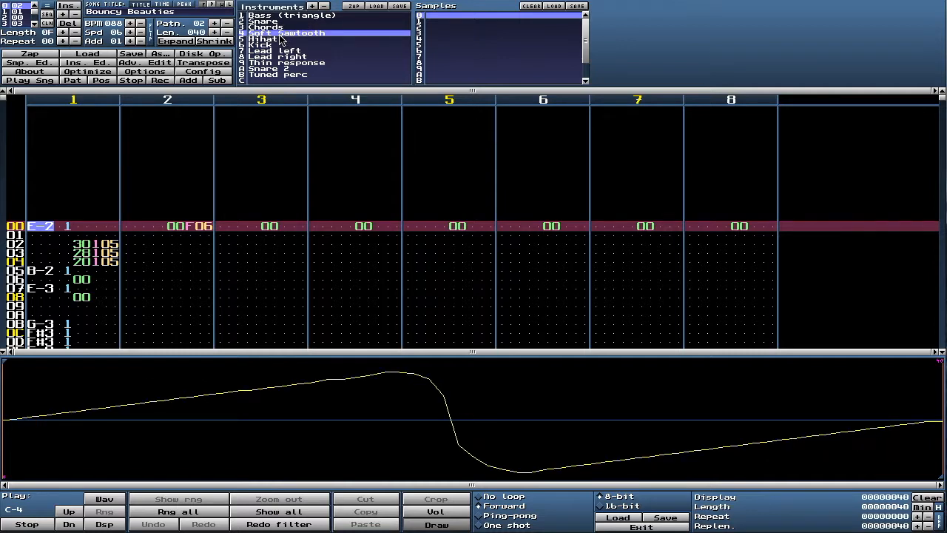
{"action": "key", "text": "q"}
{"action": "key", "text": "q"}
Inspect and audition the Hihat and Kick samples.
{"action": "left_click", "coordinate": [268, 40]}
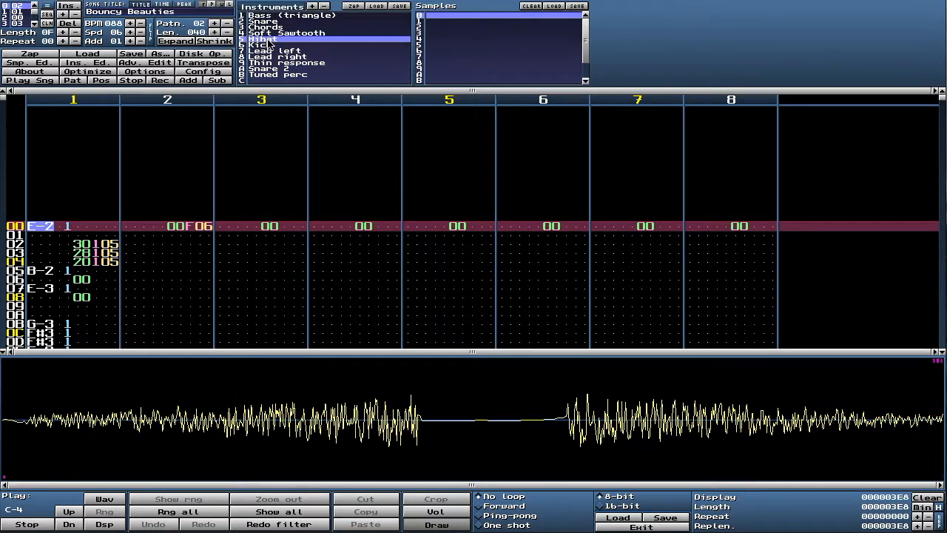
{"action": "key", "text": "q"}
{"action": "key", "text": "q"}
{"action": "key", "text": "q"}
{"action": "left_click", "coordinate": [271, 45]}
{"action": "key", "text": "q"}
{"action": "key", "text": "q"}
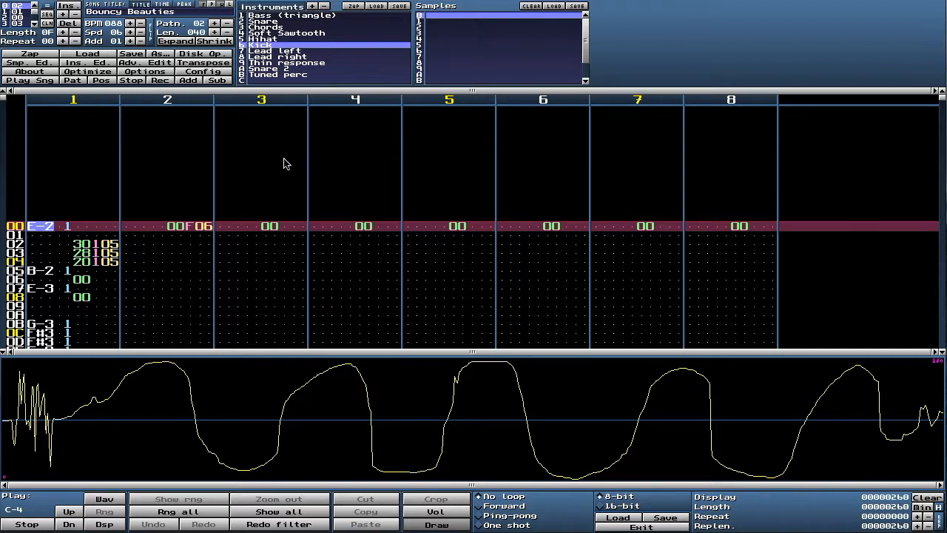
Compare the Lead left and Lead right waveforms, playing a note with Lead left.
{"action": "left_click", "coordinate": [275, 50]}
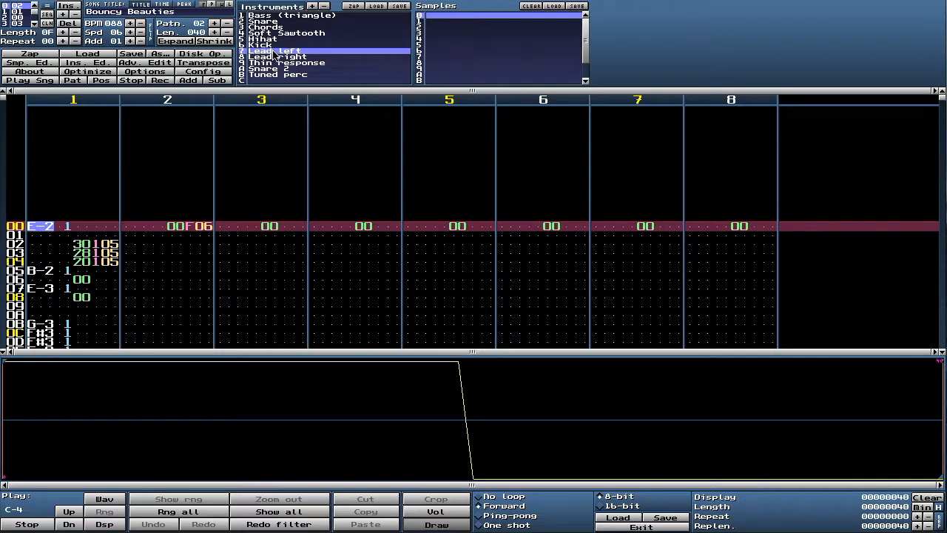
{"action": "key", "text": "q"}
{"action": "left_click", "coordinate": [278, 57]}
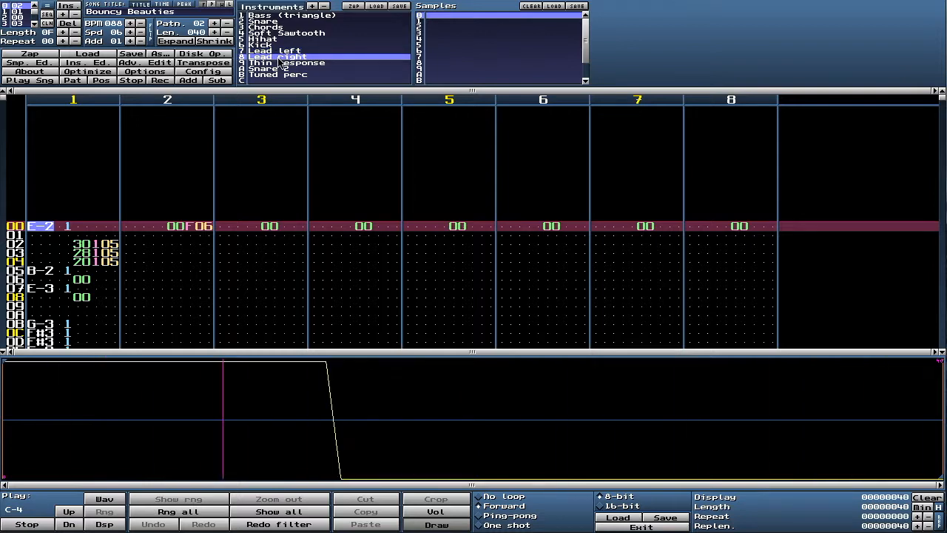
Switch repeatedly between the Lead left and Lead right samples to compare where their pulses drop.
{"action": "left_click", "coordinate": [281, 51]}
{"action": "left_click", "coordinate": [284, 57]}
{"action": "left_click", "coordinate": [286, 51]}
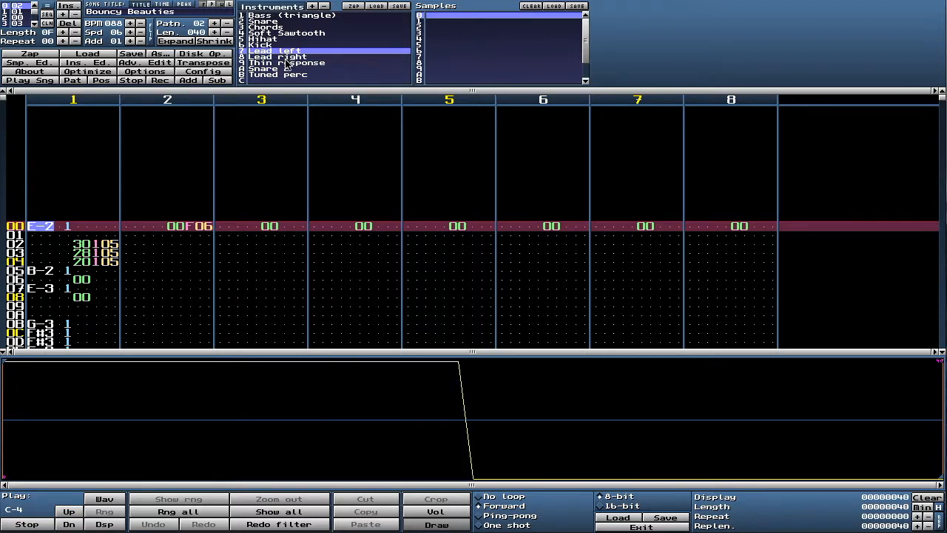
{"action": "left_click", "coordinate": [286, 57]}
{"action": "left_click", "coordinate": [288, 52]}
{"action": "left_click", "coordinate": [286, 58]}
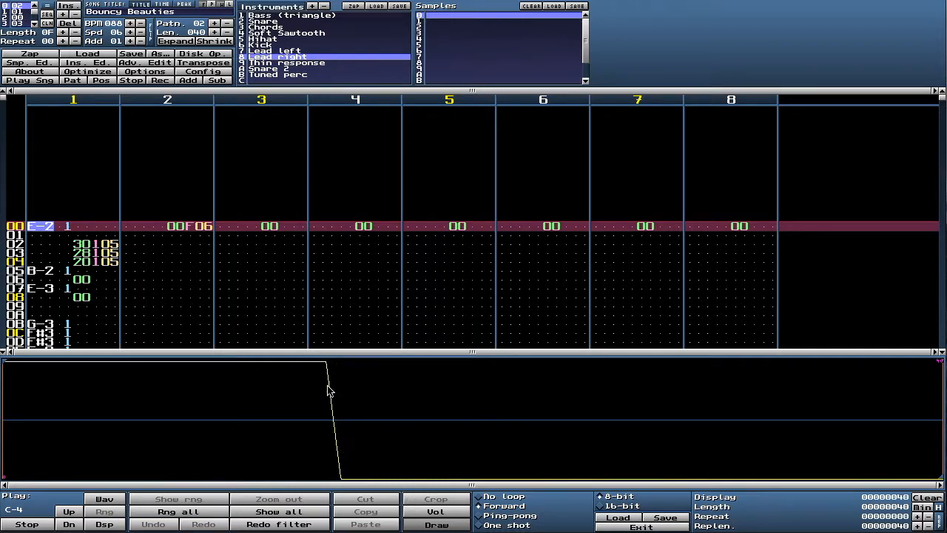
Inspect the Thin response sample and its instrument envelope and vibrato settings, auditioning several notes before returning to the sample view.
{"action": "left_click", "coordinate": [316, 64]}
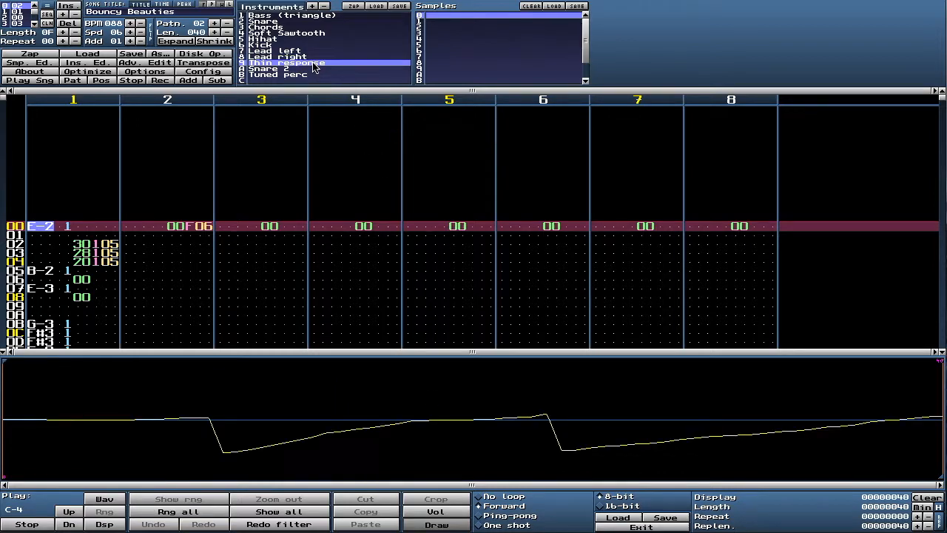
{"action": "key", "text": "q"}
{"action": "key", "text": "ctrl+i"}
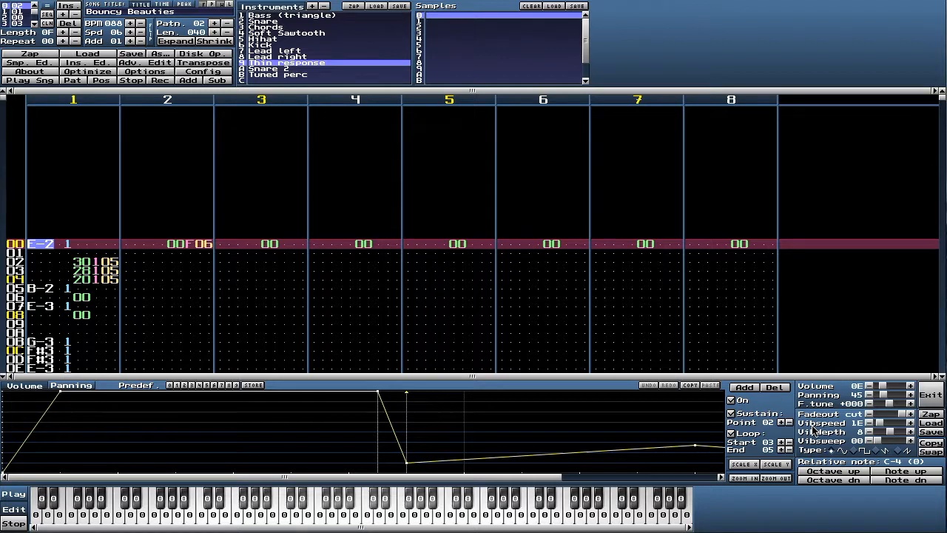
{"action": "key", "text": "z"}
{"action": "key", "text": "c"}
{"action": "key", "text": "b"}
{"action": "key", "text": "m"}
{"action": "key", "text": "b"}
{"action": "key", "text": "ctrl+s"}
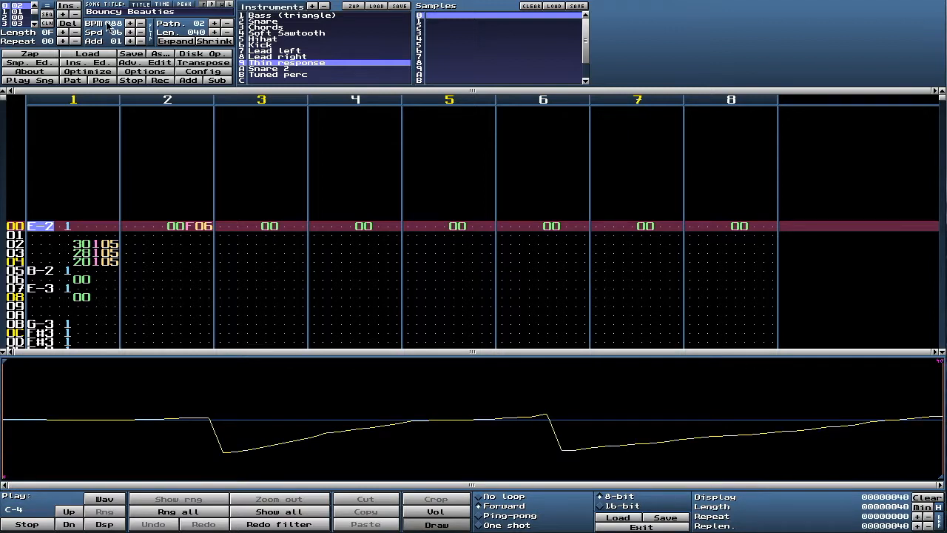
Audition Snare 2 at high and low pitches, view the Tuned perc sample, and close the sample editor.
{"action": "left_click", "coordinate": [274, 68]}
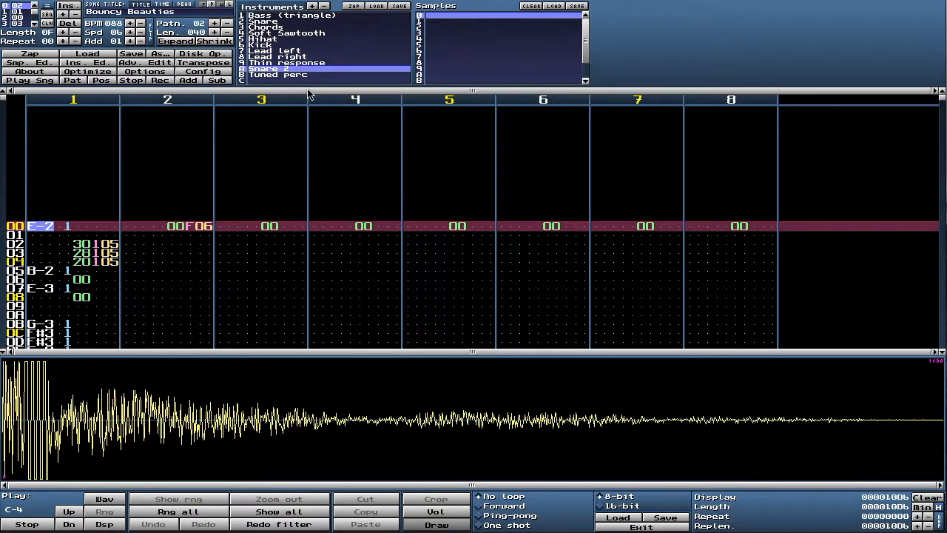
{"action": "key", "text": "v"}
{"action": "key", "text": "q"}
{"action": "key", "text": "q"}
{"action": "key", "text": "q"}
{"action": "key", "text": "z"}
{"action": "key", "text": "z"}
{"action": "key", "text": "z"}
{"action": "left_click", "coordinate": [281, 75]}
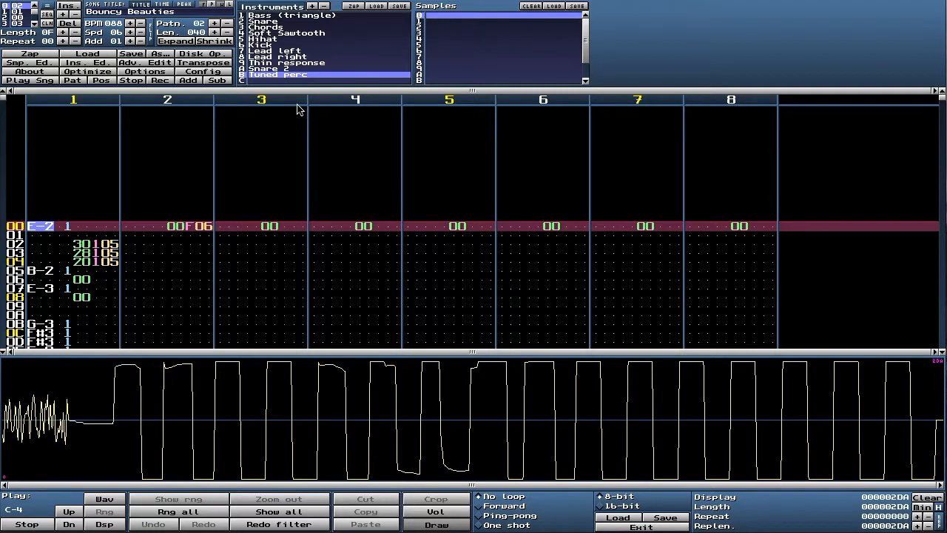
{"action": "key", "text": "Escape"}
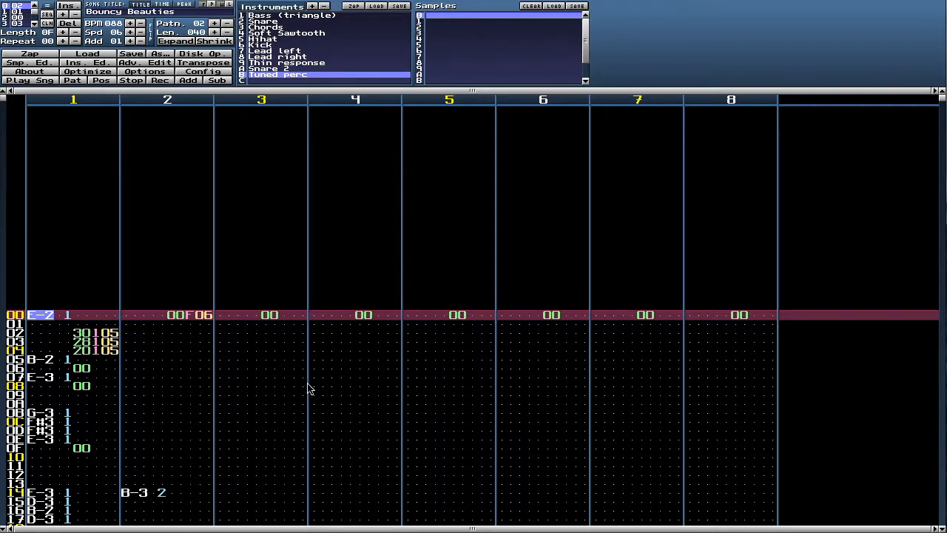
Look through the opening pattern 02 to its last rows and back.
{"action": "scroll", "coordinate": [308, 389], "scroll_direction": "down", "scroll_amount": 15}
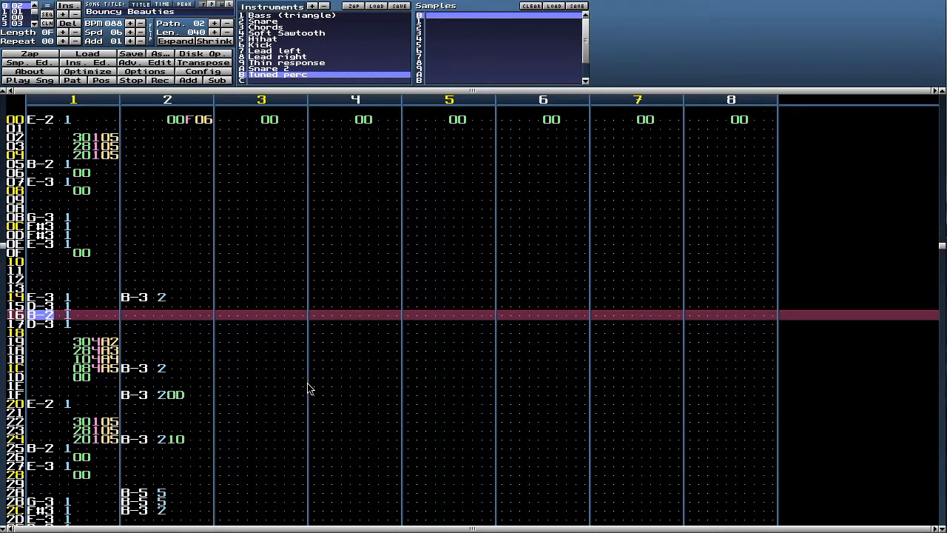
{"action": "scroll", "coordinate": [310, 386], "scroll_direction": "down", "scroll_amount": 14}
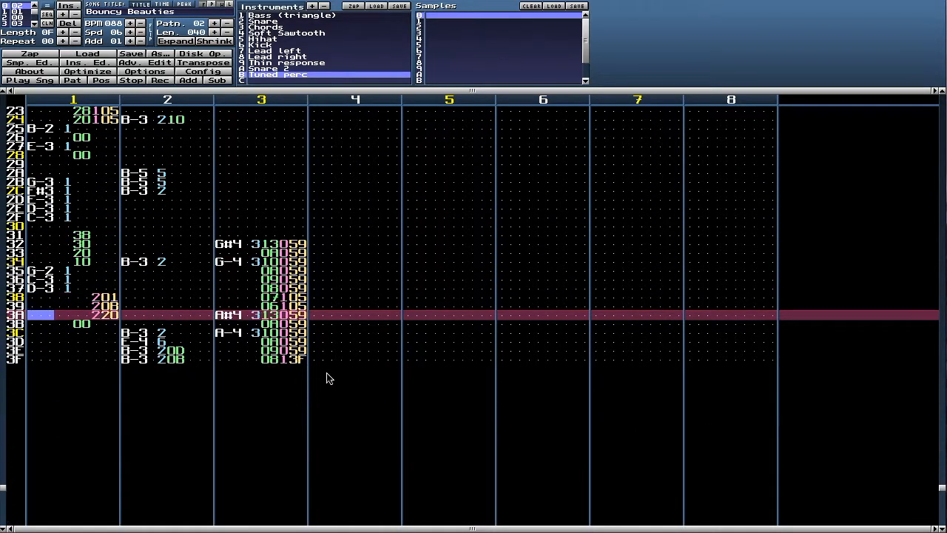
{"action": "scroll", "coordinate": [353, 336], "scroll_direction": "up", "scroll_amount": 18}
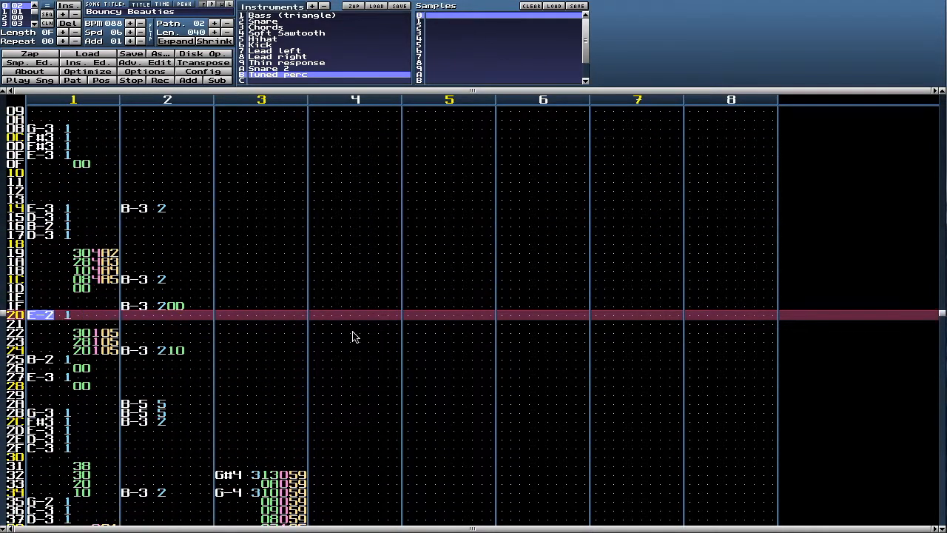
{"action": "scroll", "coordinate": [353, 336], "scroll_direction": "up", "scroll_amount": 12}
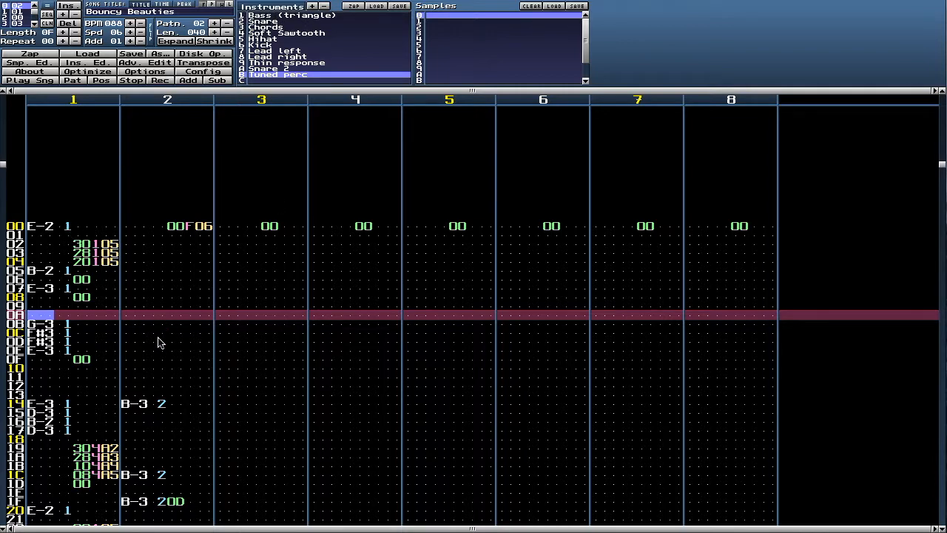
Examine the bass notes, volume values and 105 slide effects in the first rows of channel 1.
{"action": "scroll", "coordinate": [162, 376], "scroll_direction": "down", "scroll_amount": 2}
{"action": "scroll", "coordinate": [161, 376], "scroll_direction": "up", "scroll_amount": 1}
{"action": "scroll", "coordinate": [161, 375], "scroll_direction": "up", "scroll_amount": 2}
{"action": "key", "text": "Up"}
{"action": "key", "text": "Up"}
{"action": "key", "text": "Up"}
{"action": "key", "text": "Up"}
{"action": "key", "text": "Up"}
{"action": "key", "text": "Up"}
{"action": "key", "text": "Up"}
{"action": "key", "text": "Up"}
{"action": "key", "text": "Up"}
{"action": "key", "text": "Up"}
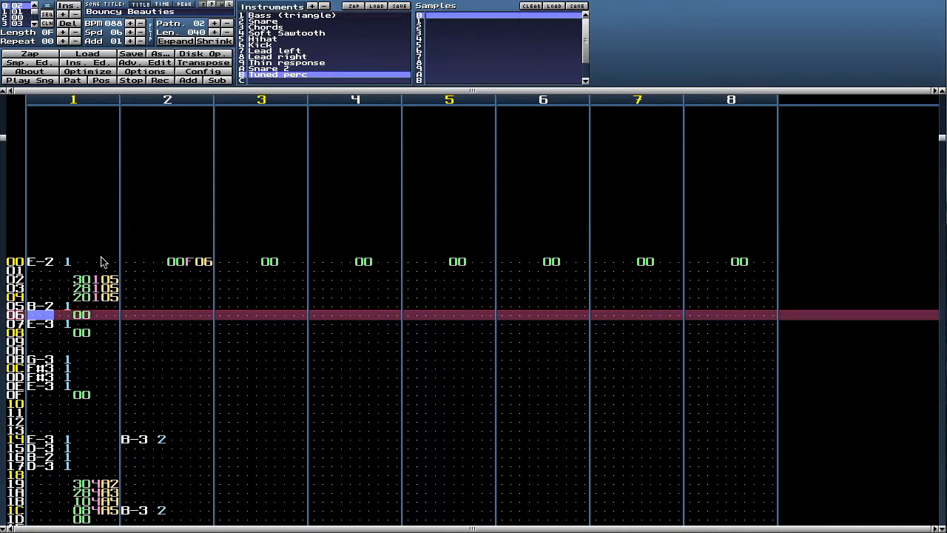
Follow channel 1 down to the 4A2 to 4A5 effects at rows 19 to 1C and return to row 09.
{"action": "key", "text": "Down"}
{"action": "key", "text": "Down"}
{"action": "key", "text": "Down"}
{"action": "key", "text": "Down"}
{"action": "key", "text": "Down"}
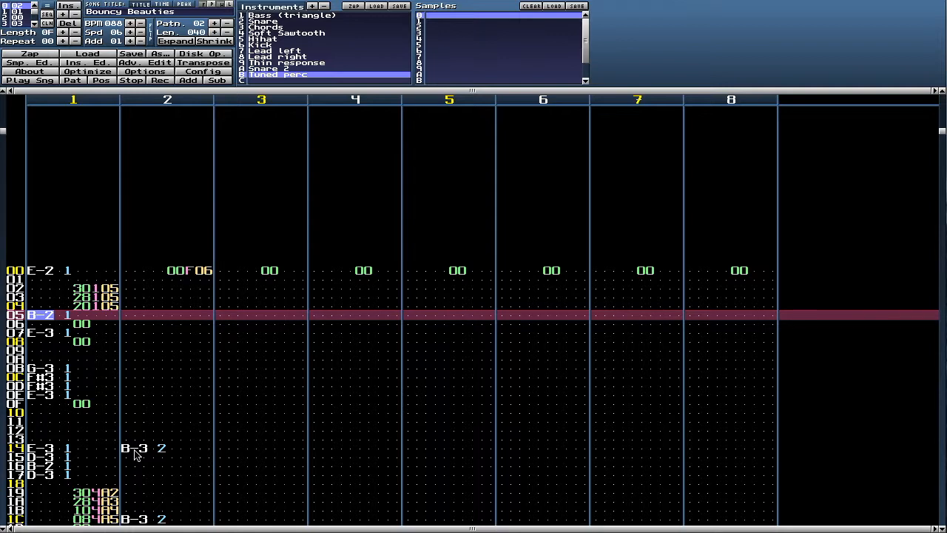
{"action": "key", "text": "Down"}
{"action": "key", "text": "Down"}
{"action": "key", "text": "Down"}
{"action": "key", "text": "Down"}
{"action": "key", "text": "Down"}
{"action": "key", "text": "Down"}
{"action": "key", "text": "Down"}
{"action": "key", "text": "Down"}
{"action": "key", "text": "Down"}
{"action": "key", "text": "Down"}
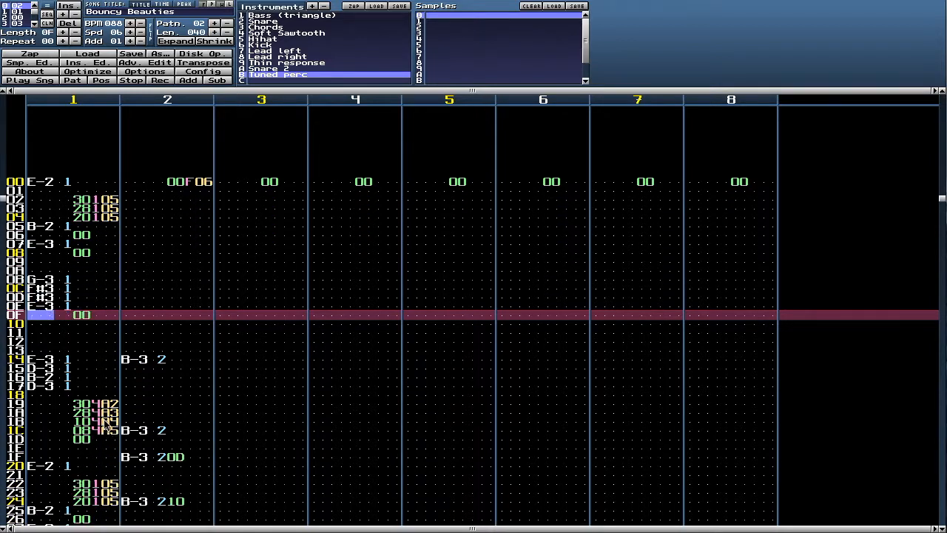
{"action": "key", "text": "Down"}
{"action": "key", "text": "Down"}
{"action": "key", "text": "Down"}
{"action": "key", "text": "Down"}
{"action": "key", "text": "Down"}
{"action": "key", "text": "Down"}
{"action": "key", "text": "Down"}
{"action": "key", "text": "Down"}
{"action": "key", "text": "Down"}
{"action": "key", "text": "Down"}
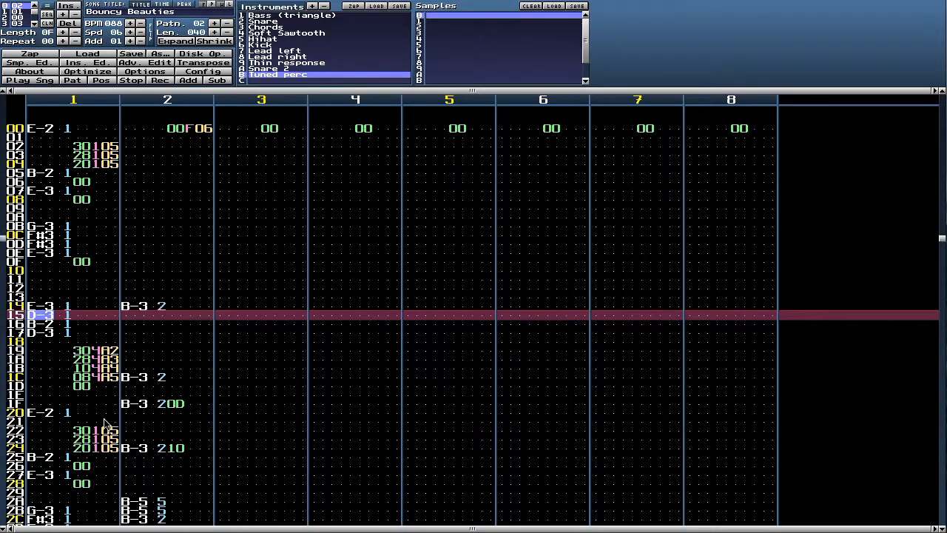
{"action": "key", "text": "Up"}
{"action": "key", "text": "Up"}
{"action": "key", "text": "Up"}
{"action": "key", "text": "Up"}
{"action": "key", "text": "Up"}
{"action": "key", "text": "Up"}
{"action": "key", "text": "Up"}
{"action": "key", "text": "Up"}
{"action": "key", "text": "Up"}
{"action": "key", "text": "Up"}
{"action": "key", "text": "Up"}
{"action": "key", "text": "Up"}
{"action": "key", "text": "Up"}
{"action": "key", "text": "Up"}
{"action": "key", "text": "Up"}
{"action": "key", "text": "Up"}
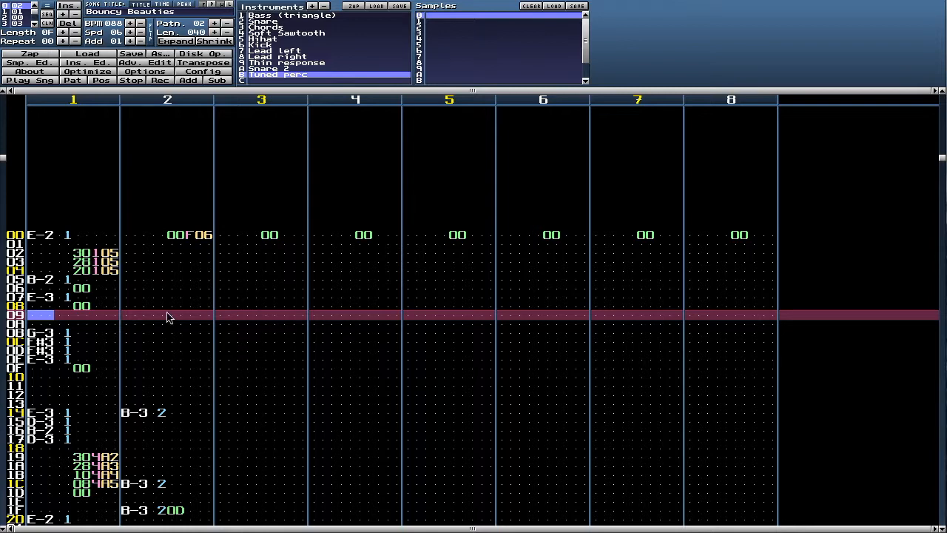
View patterns 01, 00 and 03, and continue through the song order to pattern 06.
{"action": "left_click", "coordinate": [22, 11]}
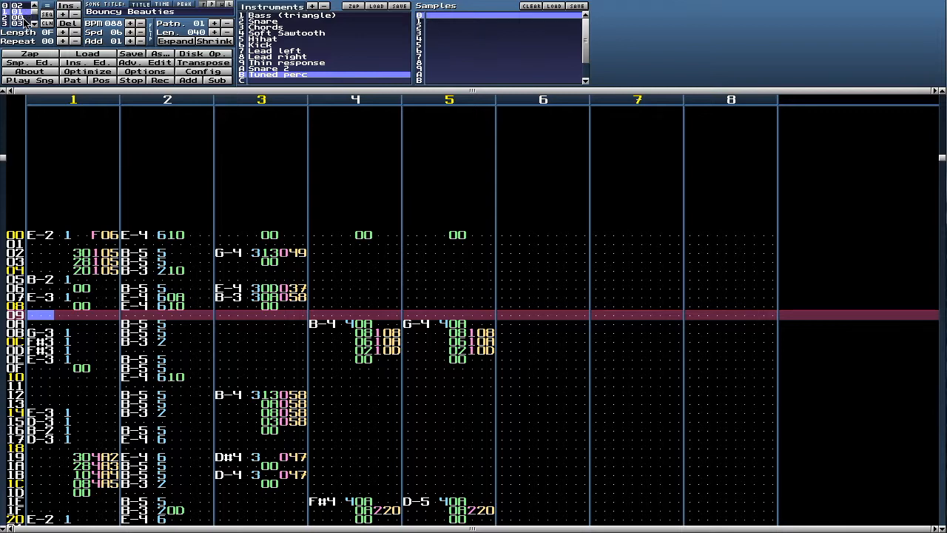
{"action": "left_click", "coordinate": [23, 18]}
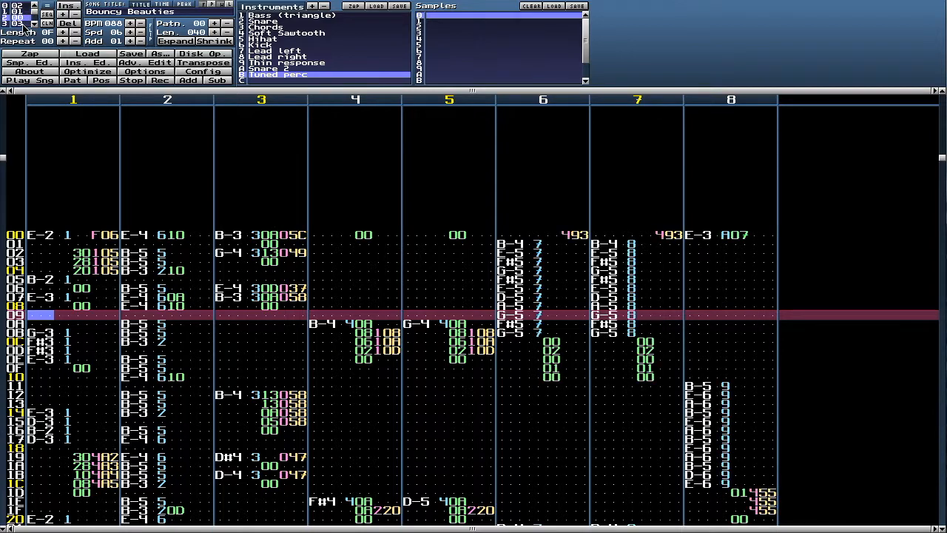
{"action": "left_click", "coordinate": [23, 23]}
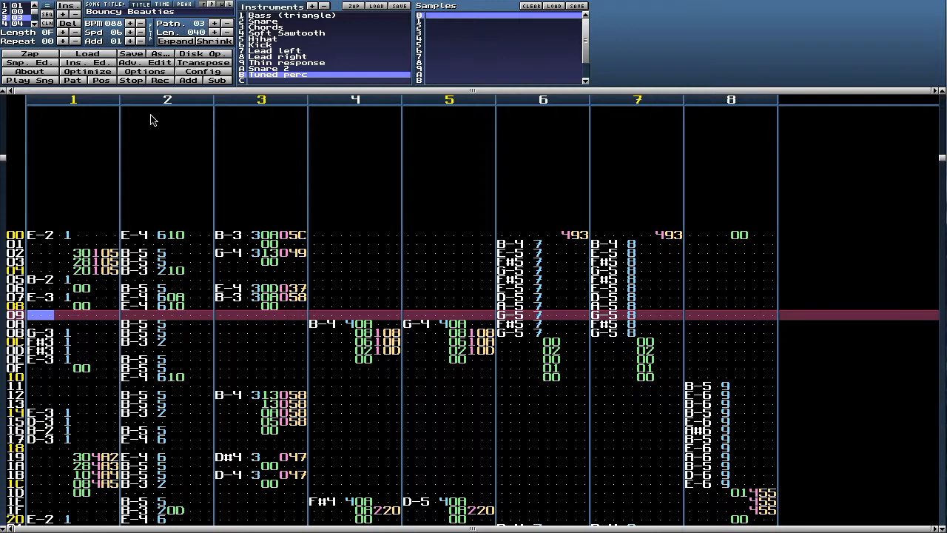
{"action": "left_click", "coordinate": [34, 25]}
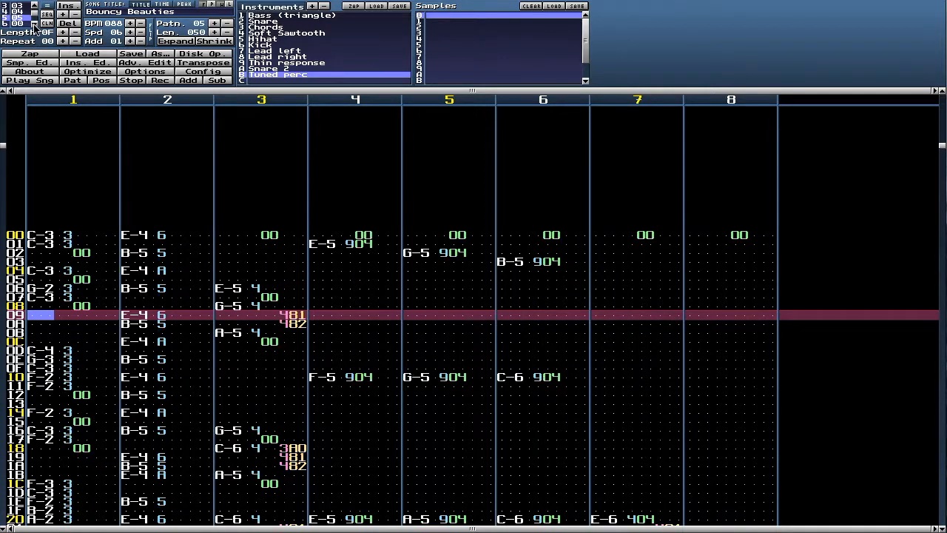
{"action": "left_click", "coordinate": [34, 24]}
{"action": "left_click", "coordinate": [34, 24]}
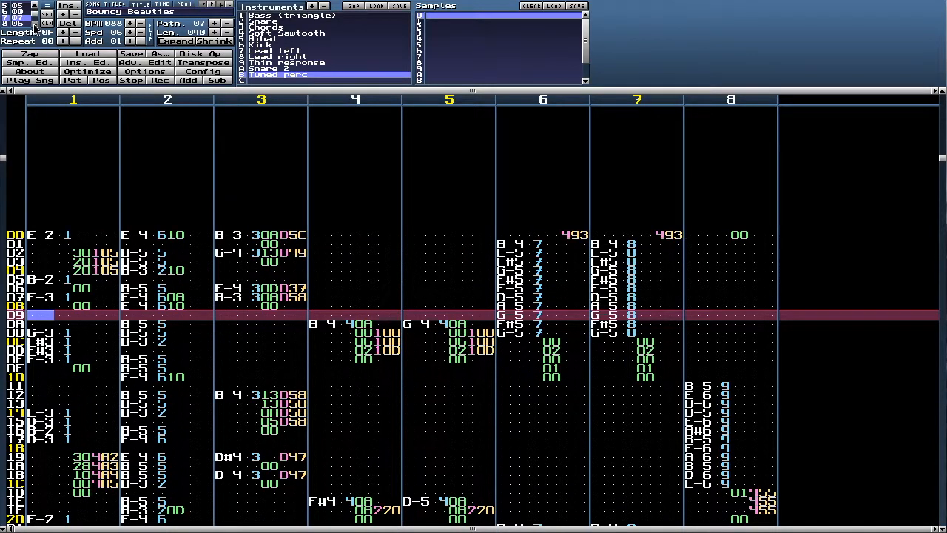
{"action": "left_click", "coordinate": [34, 25]}
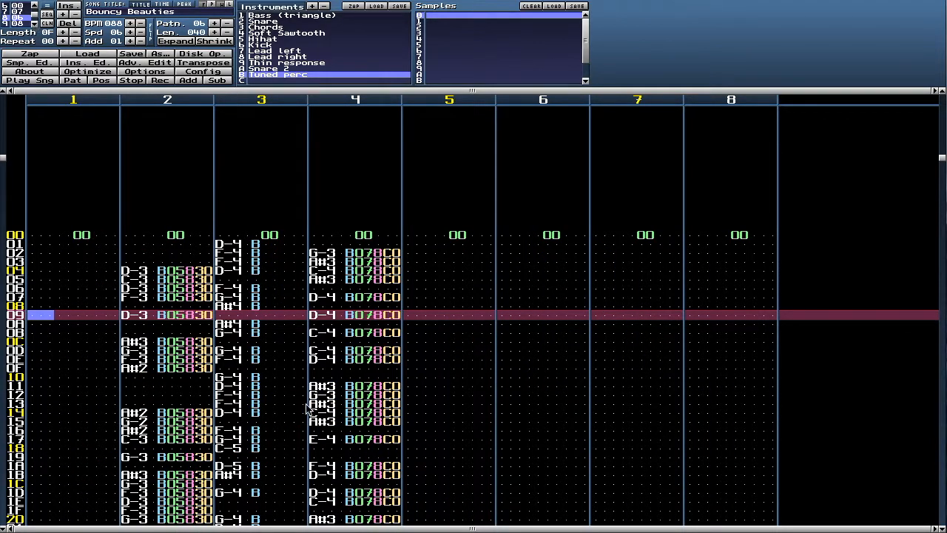
Open pattern 08 and examine its Tuned perc channels and the channel 5 melody through the final rows.
{"action": "left_click", "coordinate": [34, 25]}
{"action": "scroll", "coordinate": [302, 355], "scroll_direction": "down", "scroll_amount": 7}
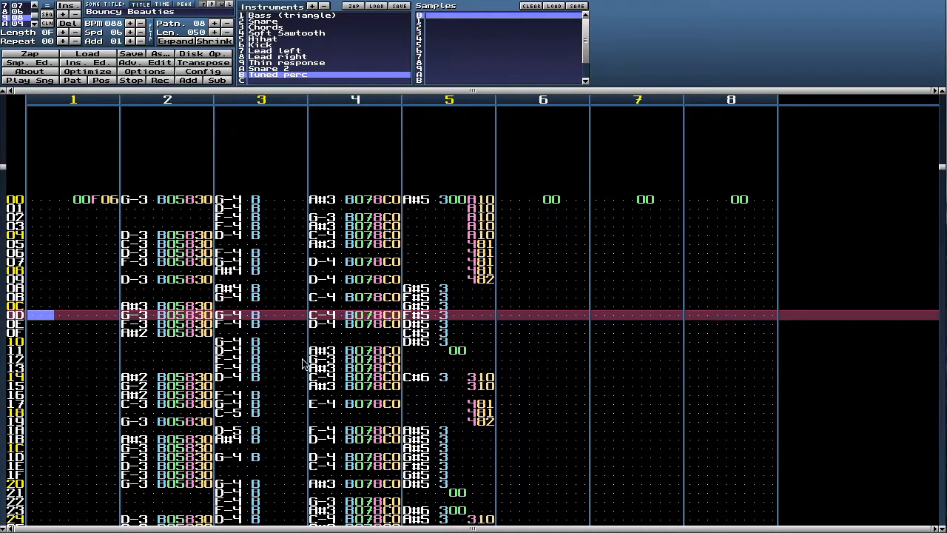
{"action": "scroll", "coordinate": [294, 360], "scroll_direction": "down", "scroll_amount": 20}
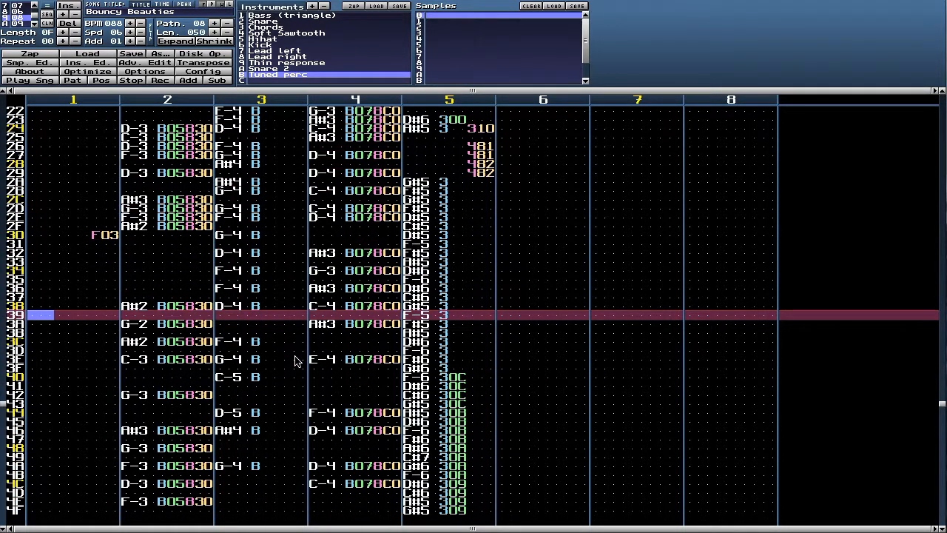
{"action": "scroll", "coordinate": [295, 361], "scroll_direction": "up", "scroll_amount": 10}
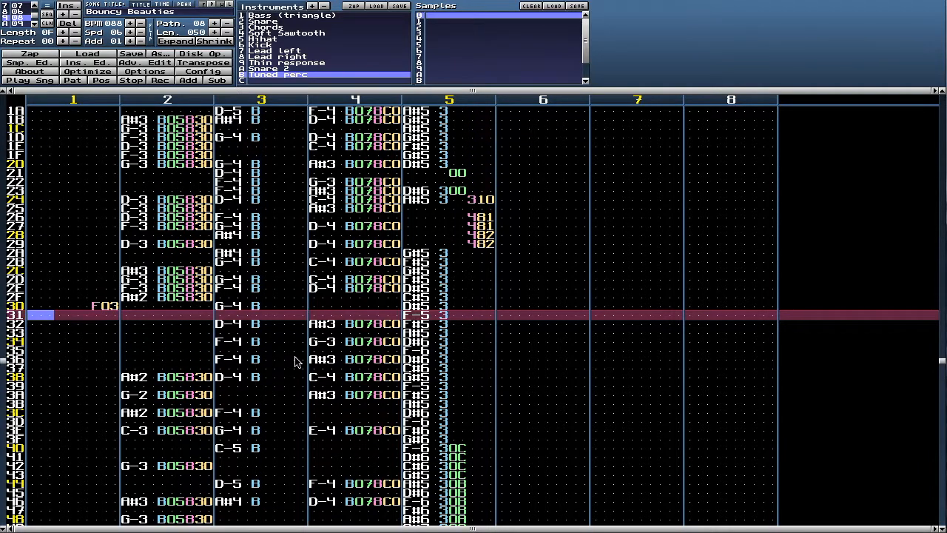
Select the F03 speed effect at row 30 of pattern 08, play the passage and return to that area.
{"action": "left_click", "coordinate": [95, 309]}
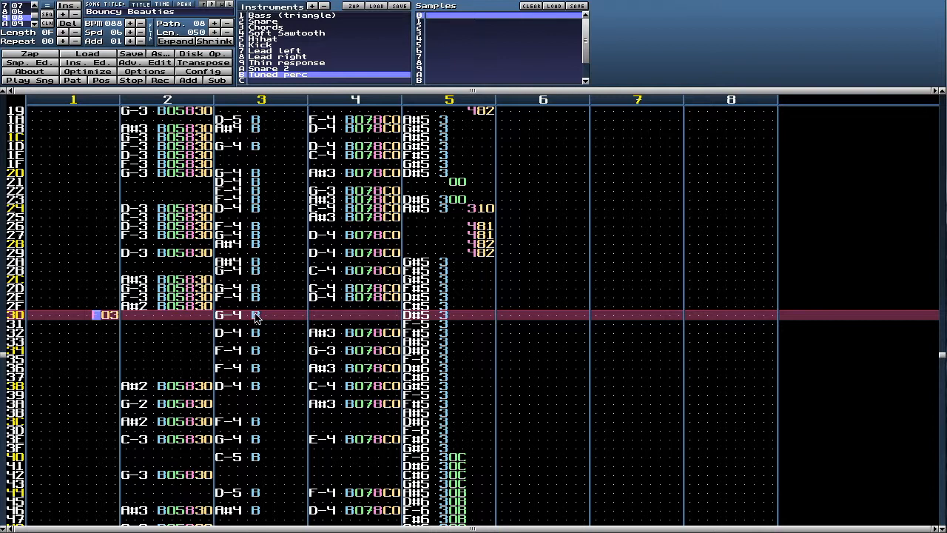
{"action": "key", "text": "Return"}
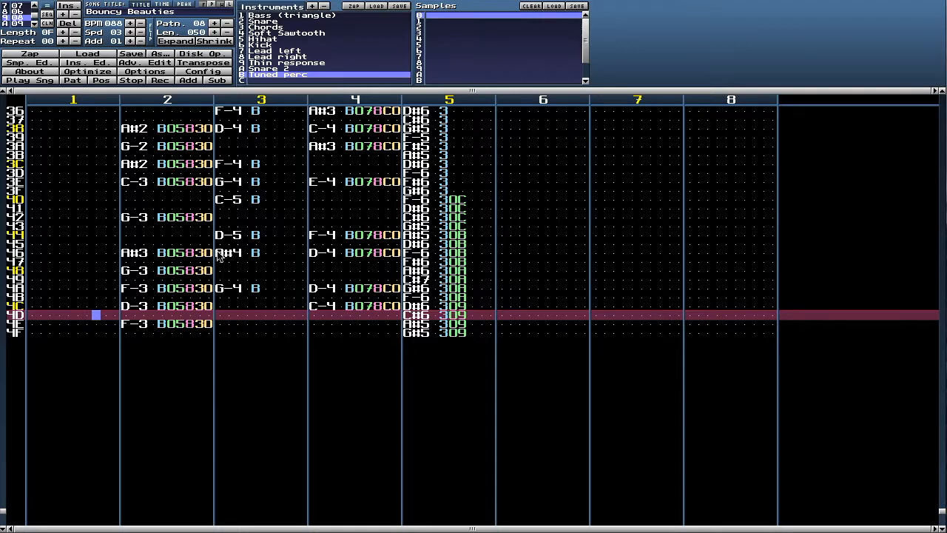
{"action": "scroll", "coordinate": [216, 256], "scroll_direction": "up", "scroll_amount": 2}
{"action": "scroll", "coordinate": [219, 256], "scroll_direction": "up", "scroll_amount": 12}
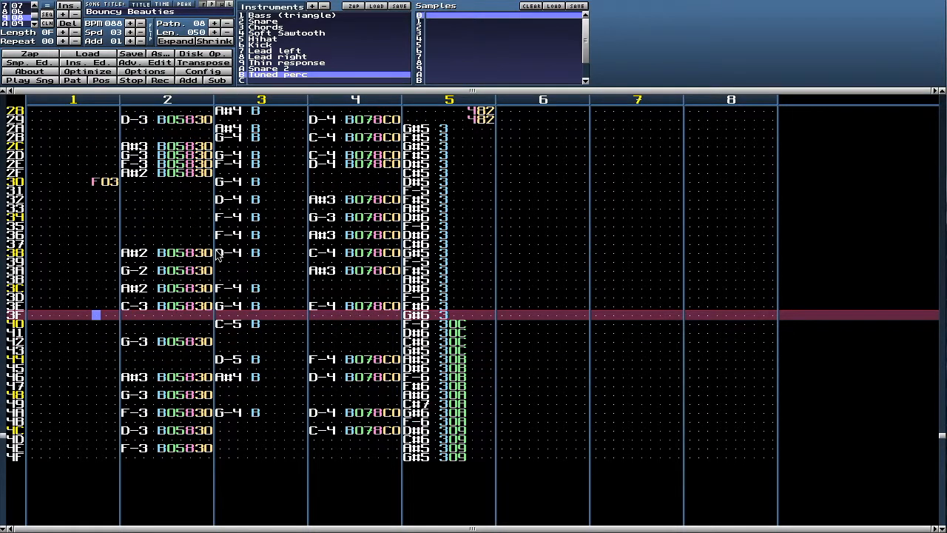
{"action": "scroll", "coordinate": [219, 255], "scroll_direction": "up", "scroll_amount": 16}
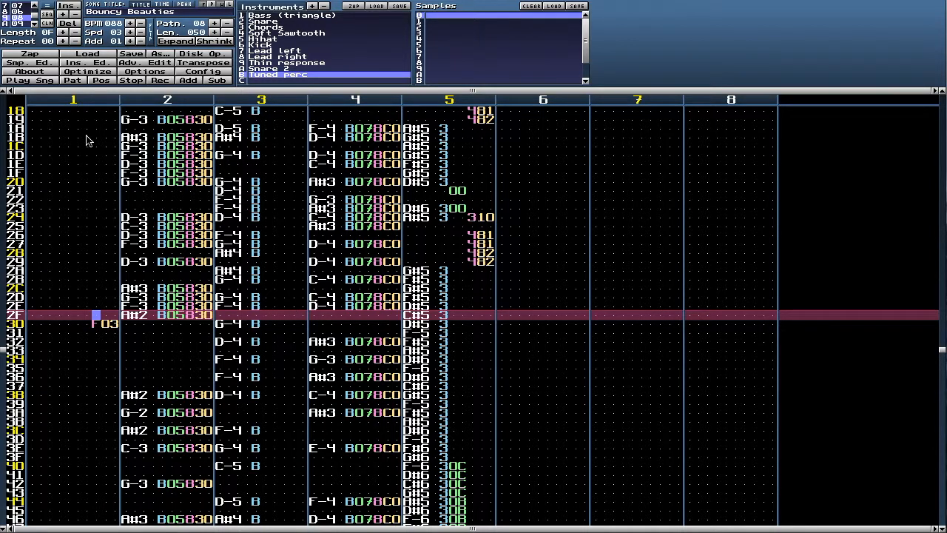
Go back through the song order to its start, open pattern 00 and view its opening rows.
{"action": "left_click", "coordinate": [35, 6]}
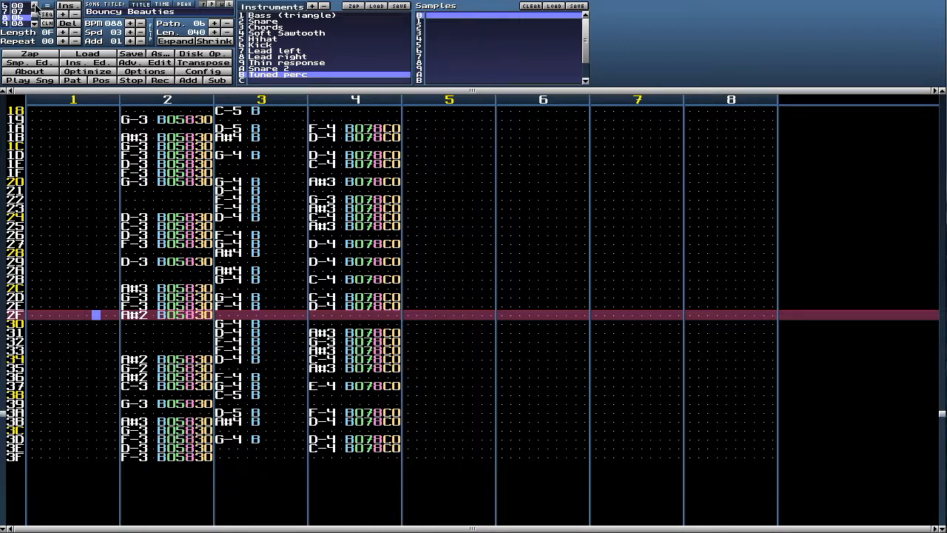
{"action": "left_click", "coordinate": [35, 6]}
{"action": "left_click", "coordinate": [35, 6]}
{"action": "left_click", "coordinate": [35, 6]}
{"action": "left_click", "coordinate": [34, 5]}
{"action": "left_click", "coordinate": [34, 6]}
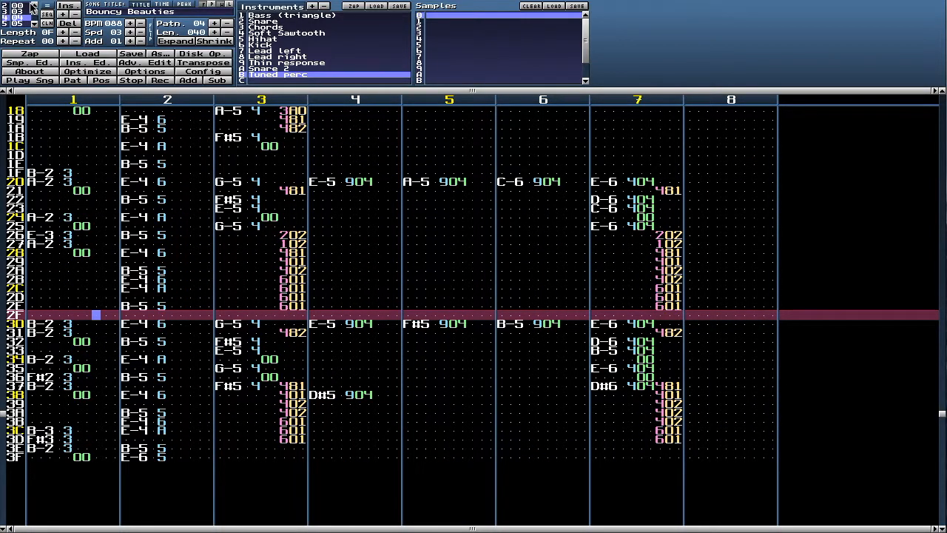
{"action": "left_click", "coordinate": [34, 6]}
{"action": "left_click", "coordinate": [34, 6]}
{"action": "left_click", "coordinate": [34, 6]}
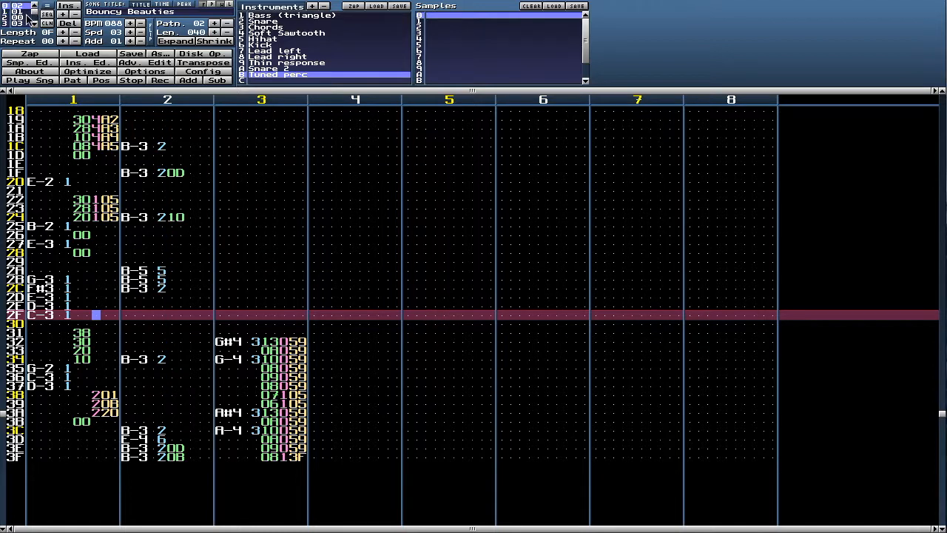
{"action": "left_click", "coordinate": [22, 18]}
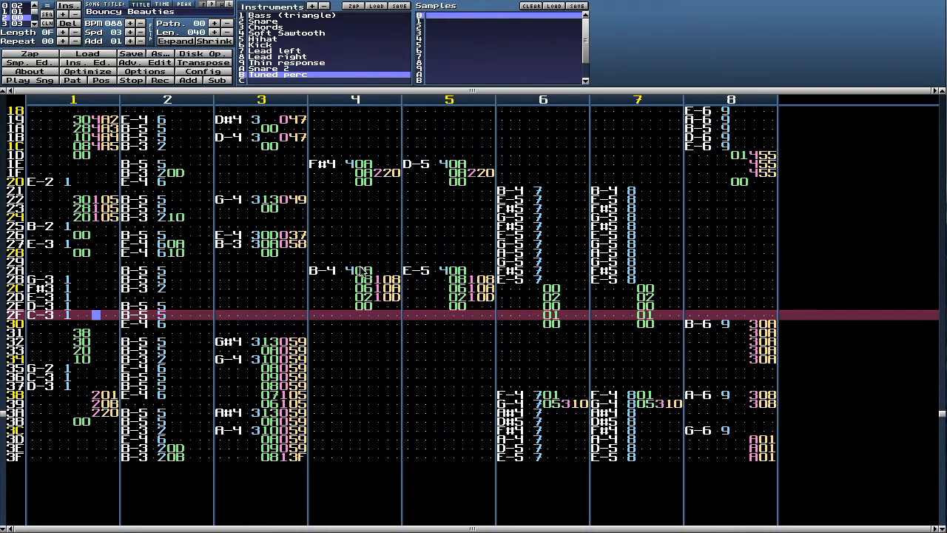
{"action": "scroll", "coordinate": [357, 286], "scroll_direction": "up", "scroll_amount": 10}
{"action": "scroll", "coordinate": [357, 286], "scroll_direction": "up", "scroll_amount": 20}
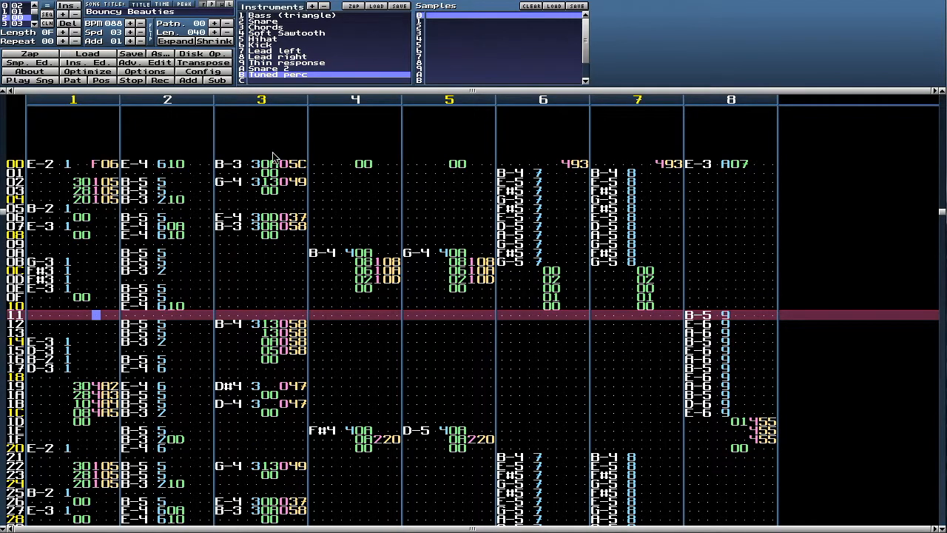
Solo channel 3 in pattern 00, play its chord part and go back to row 0A.
{"action": "right_click", "coordinate": [264, 104]}
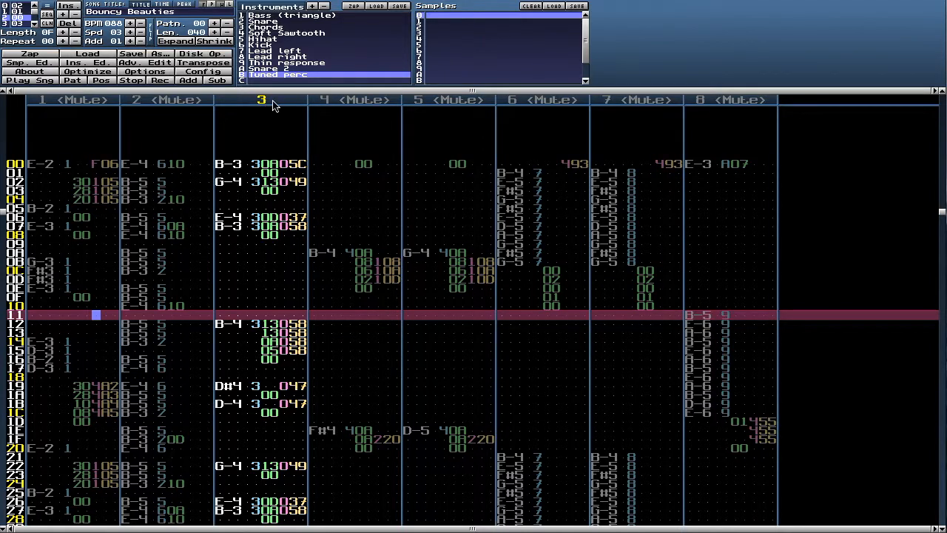
{"action": "key", "text": "Return"}
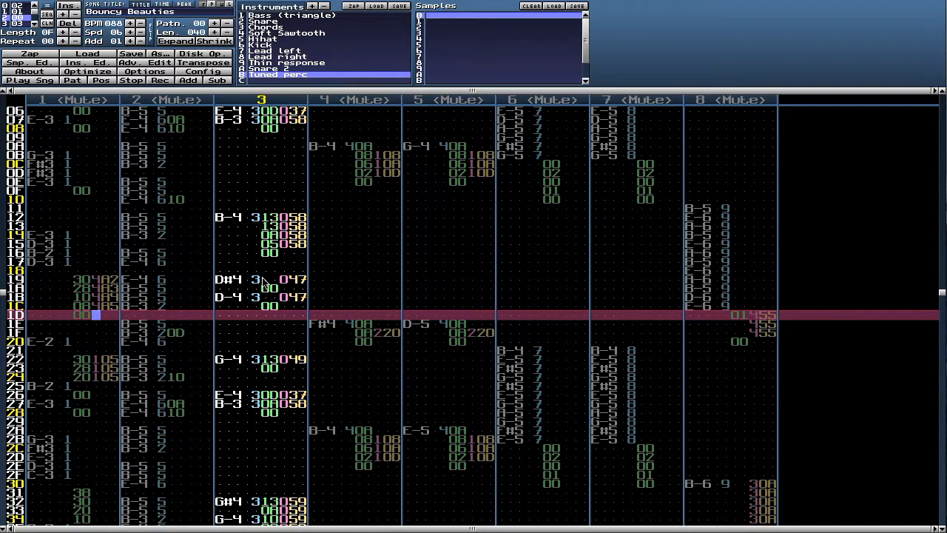
{"action": "scroll", "coordinate": [264, 283], "scroll_direction": "up", "scroll_amount": 14}
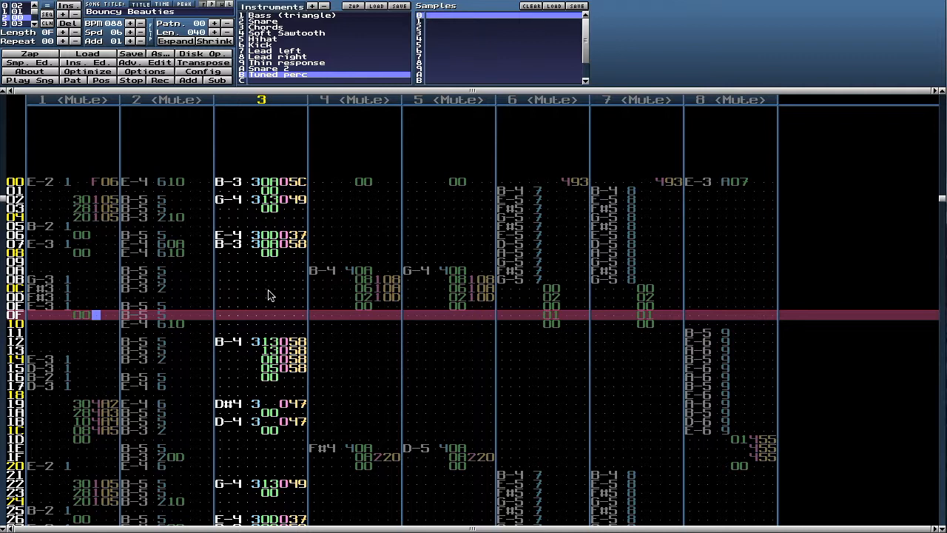
{"action": "scroll", "coordinate": [268, 294], "scroll_direction": "up", "scroll_amount": 4}
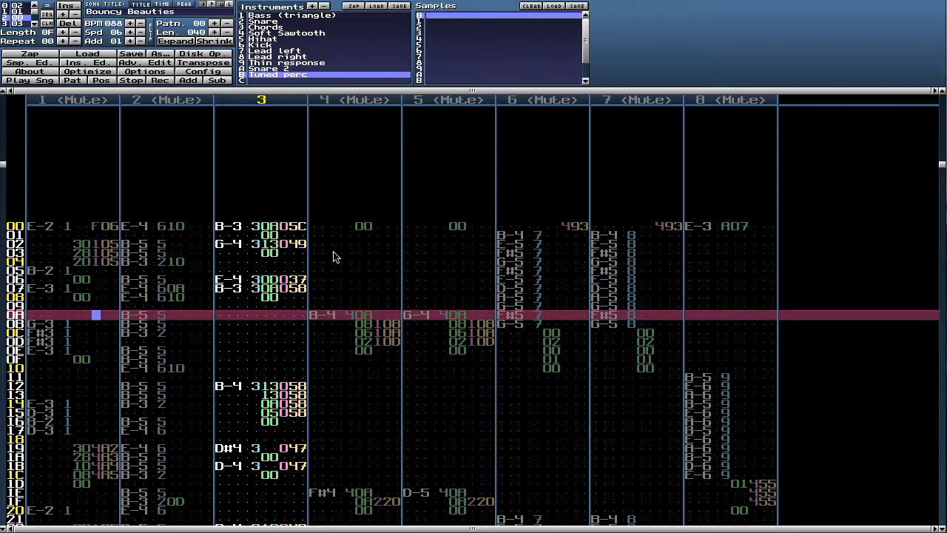
Select the G-4 chord note at row 02 of channel 3 and open the instrument editor below the pattern.
{"action": "left_click", "coordinate": [229, 245]}
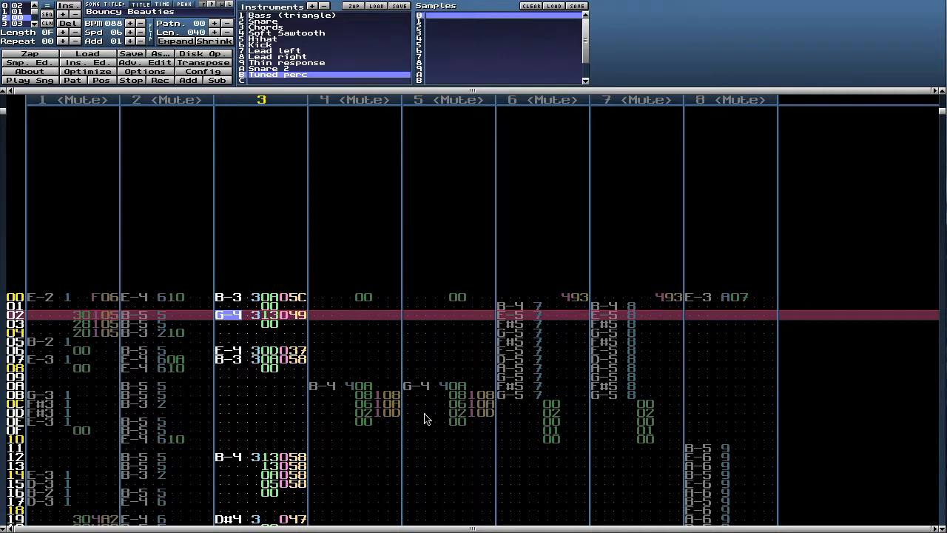
{"action": "key", "text": "ctrl+i"}
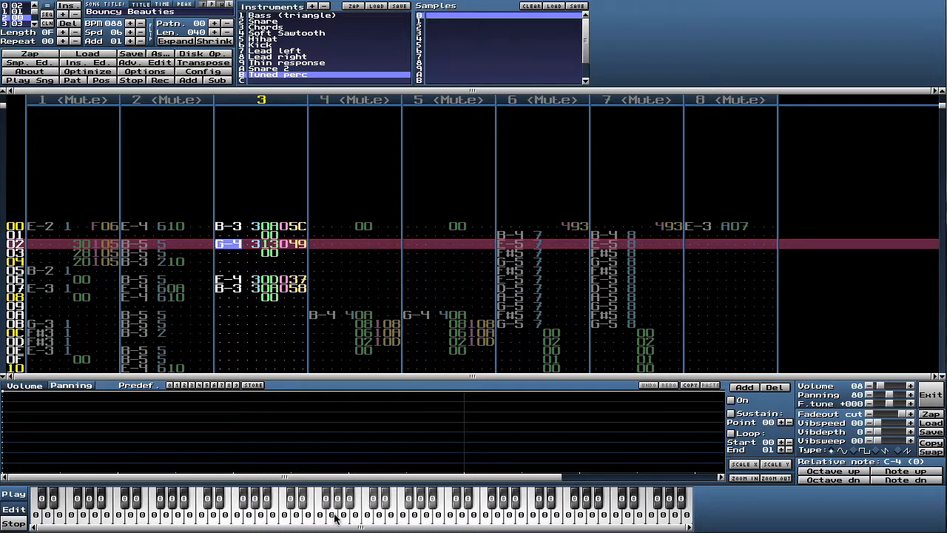
Examine the chord notes, volumes and arpeggio effects of channel 3 down to row 22 and back up.
{"action": "key", "text": "Down"}
{"action": "key", "text": "Down"}
{"action": "key", "text": "Down"}
{"action": "key", "text": "Down"}
{"action": "key", "text": "Down"}
{"action": "key", "text": "Down"}
{"action": "key", "text": "Down"}
{"action": "key", "text": "Down"}
{"action": "key", "text": "Down"}
{"action": "key", "text": "Down"}
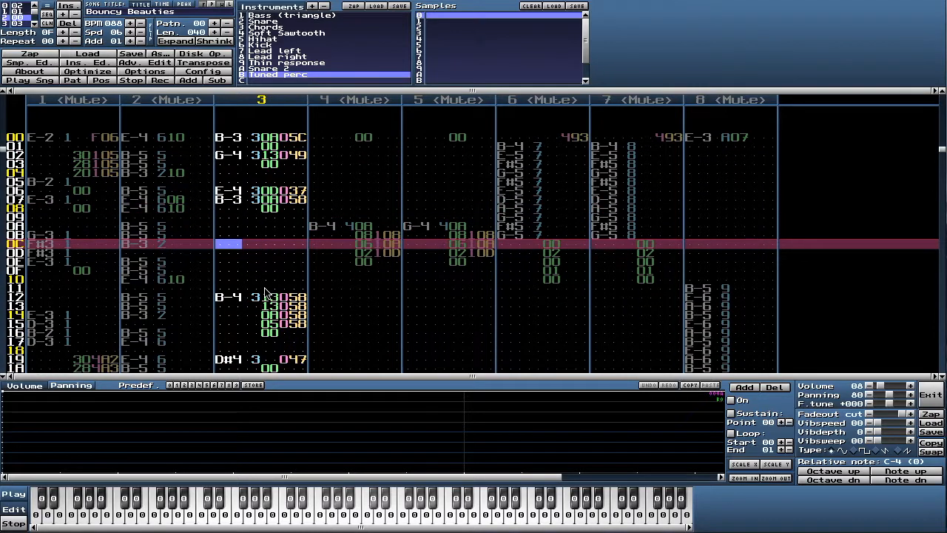
{"action": "key", "text": "Down"}
{"action": "key", "text": "Down"}
{"action": "key", "text": "Down"}
{"action": "key", "text": "Down"}
{"action": "key", "text": "Down"}
{"action": "key", "text": "Down"}
{"action": "key", "text": "Down"}
{"action": "key", "text": "Down"}
{"action": "key", "text": "Down"}
{"action": "key", "text": "Down"}
{"action": "key", "text": "Down"}
{"action": "key", "text": "Down"}
{"action": "key", "text": "Down"}
{"action": "key", "text": "Down"}
{"action": "key", "text": "Down"}
{"action": "key", "text": "Down"}
{"action": "key", "text": "Down"}
{"action": "key", "text": "Down"}
{"action": "key", "text": "Down"}
{"action": "key", "text": "Down"}
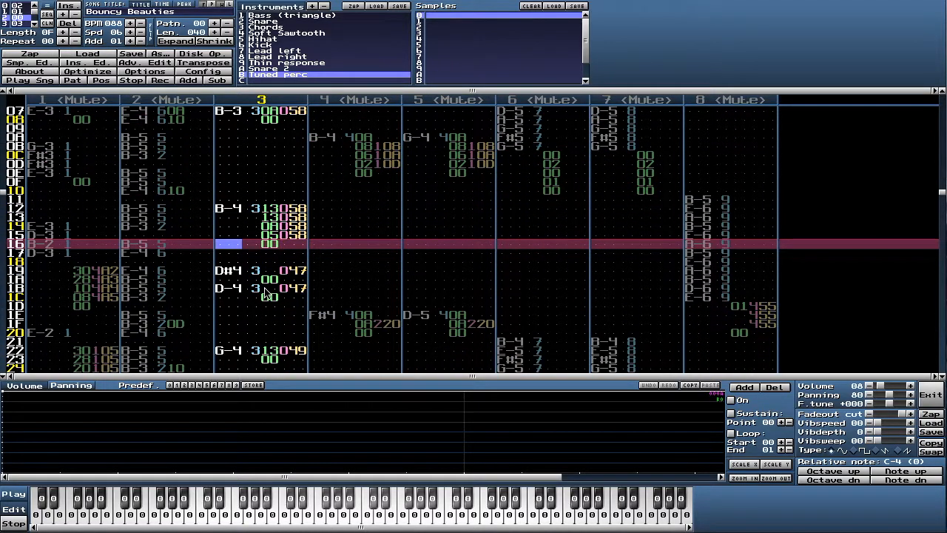
{"action": "key", "text": "Down"}
{"action": "key", "text": "Down"}
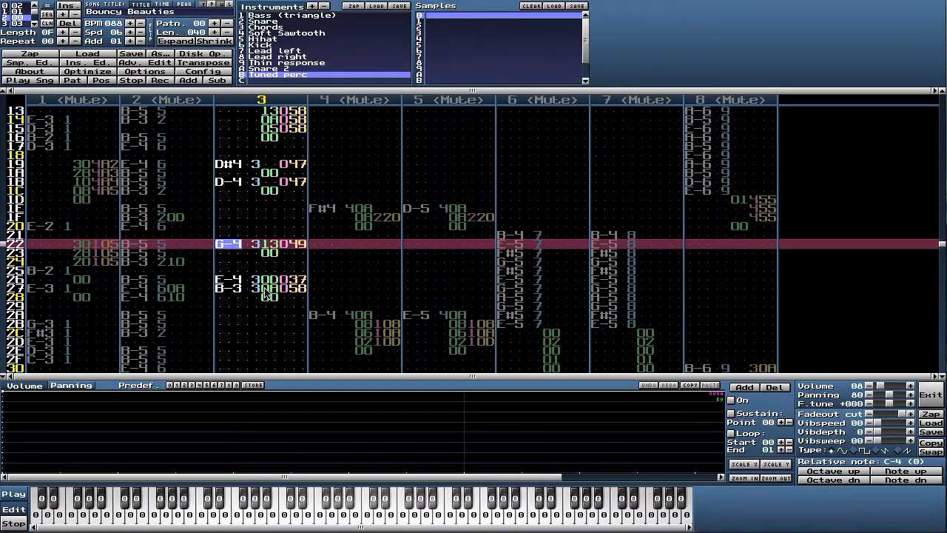
{"action": "key", "text": "Up"}
{"action": "key", "text": "Up"}
{"action": "key", "text": "Up"}
{"action": "key", "text": "Up"}
{"action": "key", "text": "Up"}
{"action": "key", "text": "Up"}
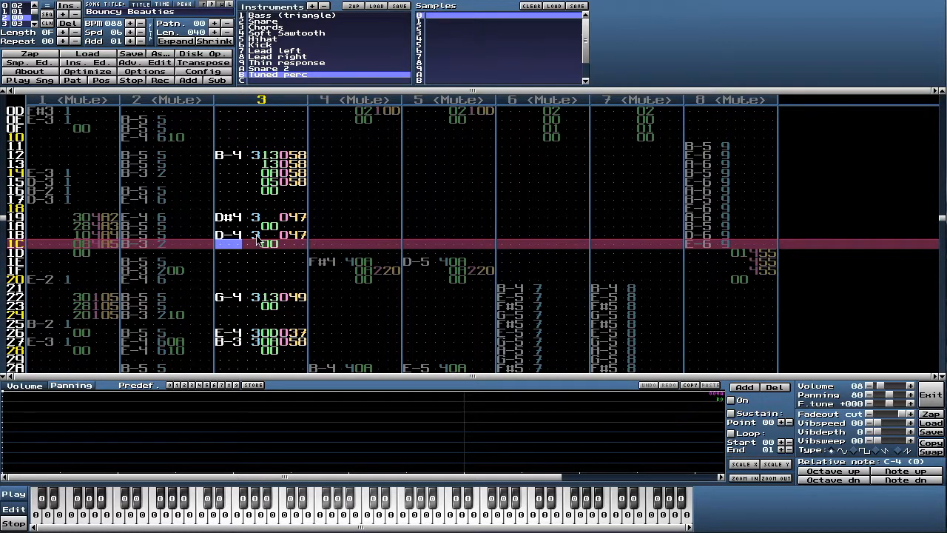
{"action": "key", "text": "Up"}
{"action": "key", "text": "Up"}
{"action": "key", "text": "Up"}
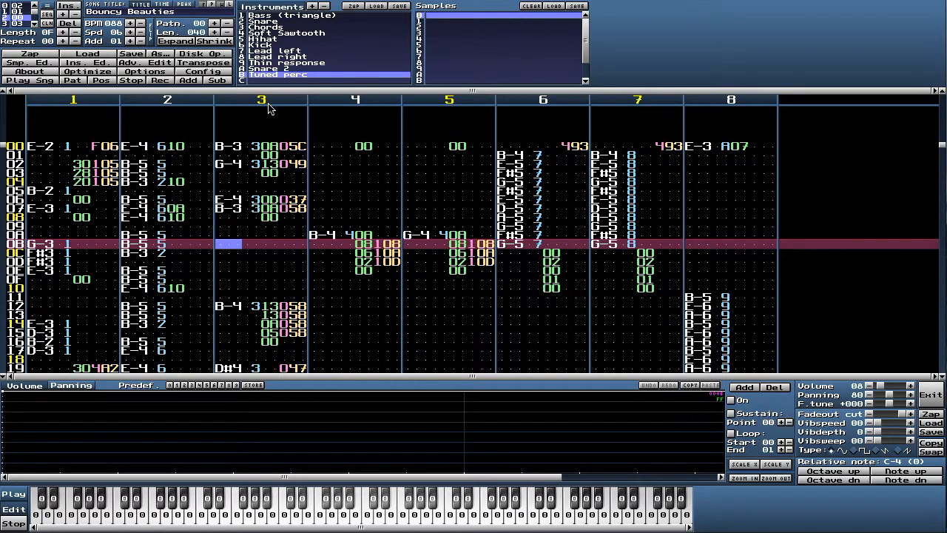
Play pattern 00 twice with all channels audible, going back to row 00 each time.
{"action": "key", "text": "Return"}
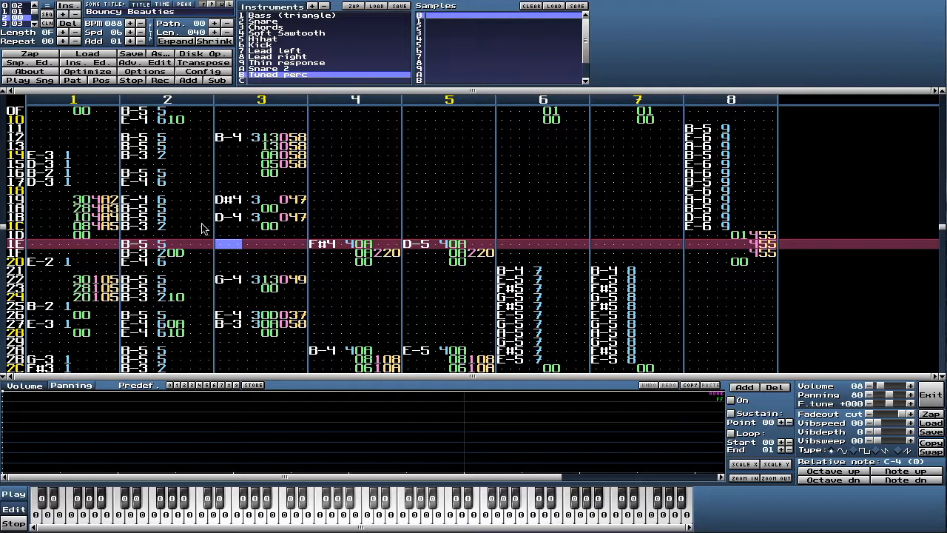
{"action": "scroll", "coordinate": [272, 235], "scroll_direction": "up", "scroll_amount": 9}
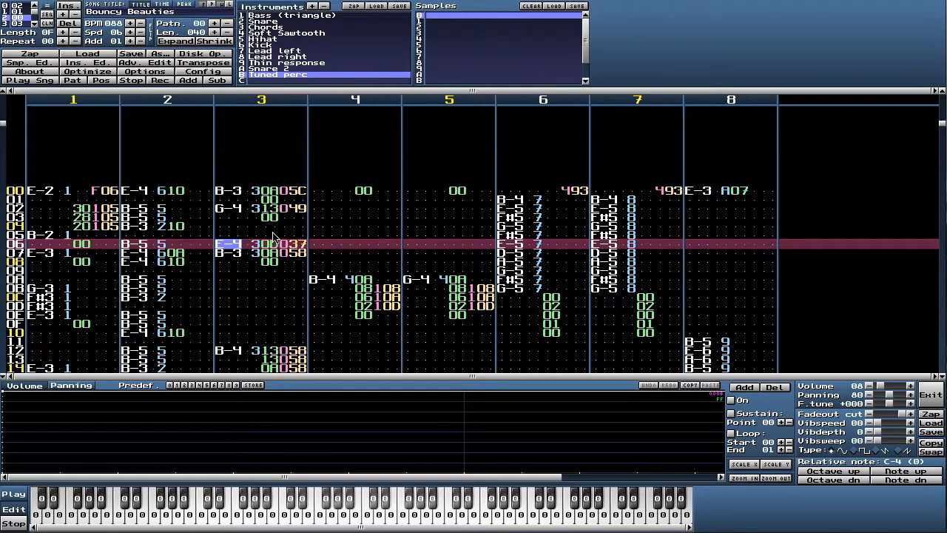
{"action": "scroll", "coordinate": [273, 236], "scroll_direction": "up", "scroll_amount": 2}
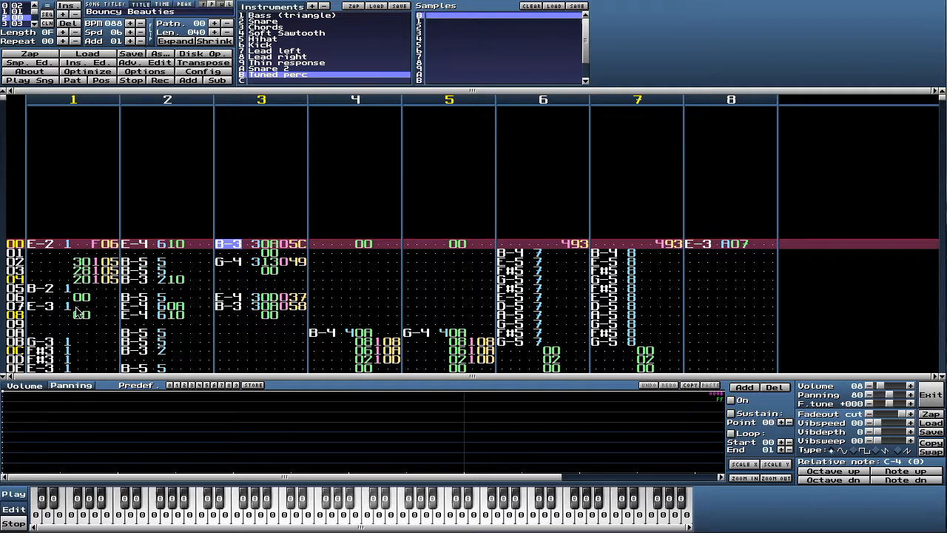
{"action": "key", "text": "Return"}
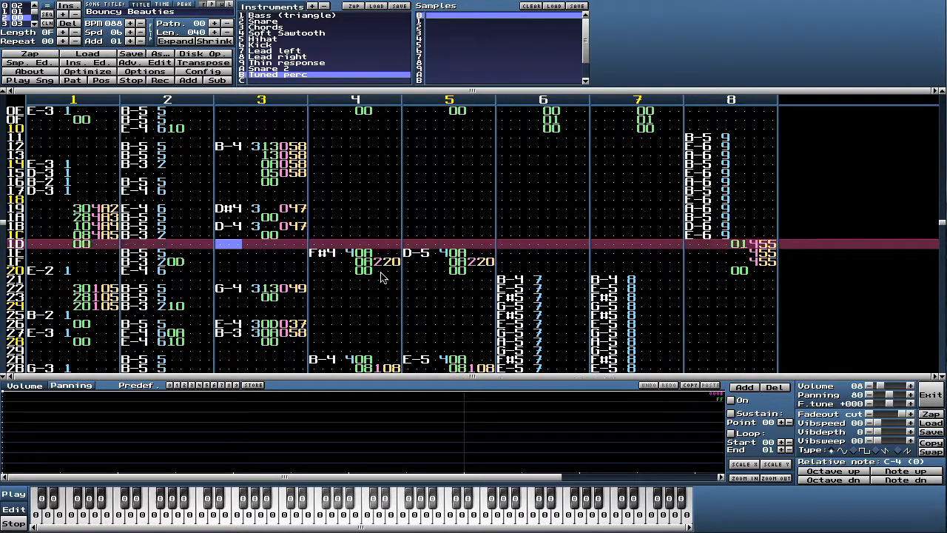
{"action": "scroll", "coordinate": [383, 277], "scroll_direction": "up", "scroll_amount": 6}
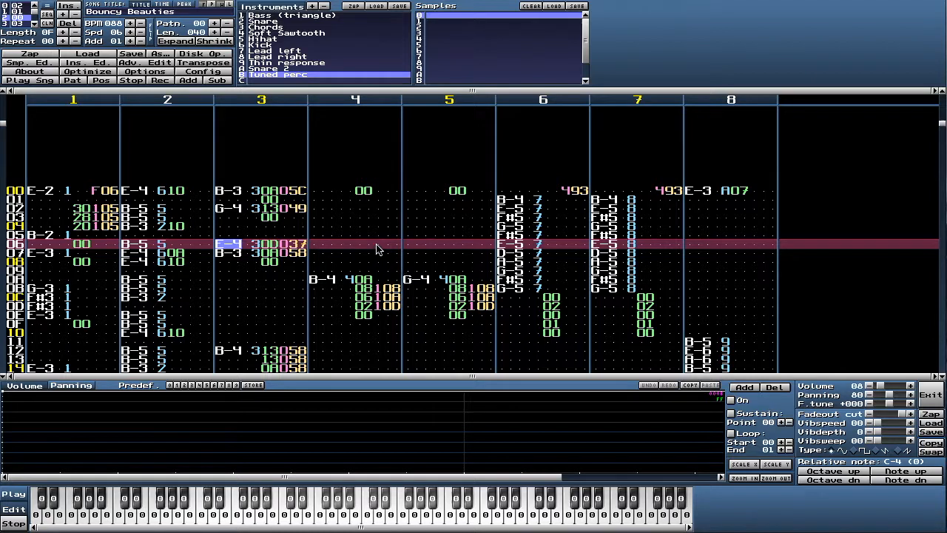
{"action": "scroll", "coordinate": [376, 249], "scroll_direction": "up", "scroll_amount": 6}
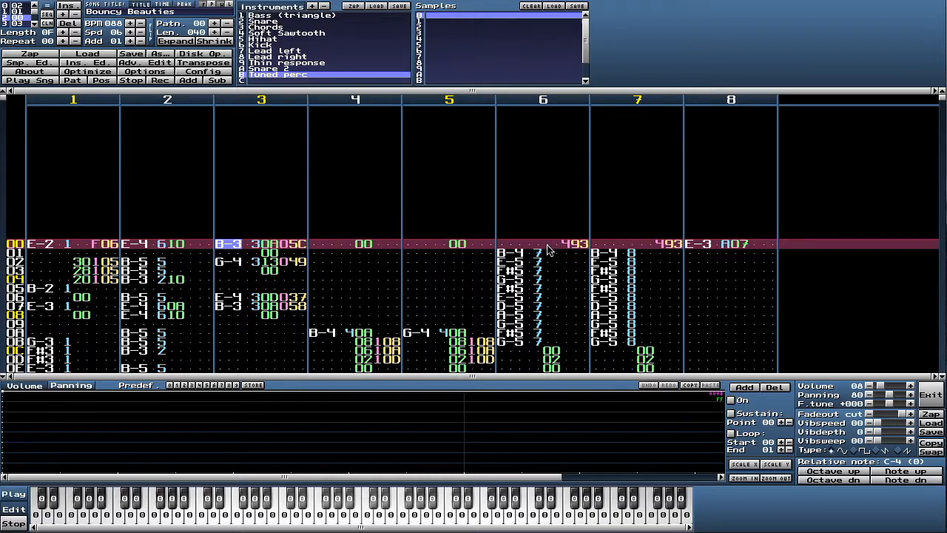
Look over the opening rows of pattern 00, play it once more from row 00, stop and go back to row 09.
{"action": "scroll", "coordinate": [434, 301], "scroll_direction": "down", "scroll_amount": 9}
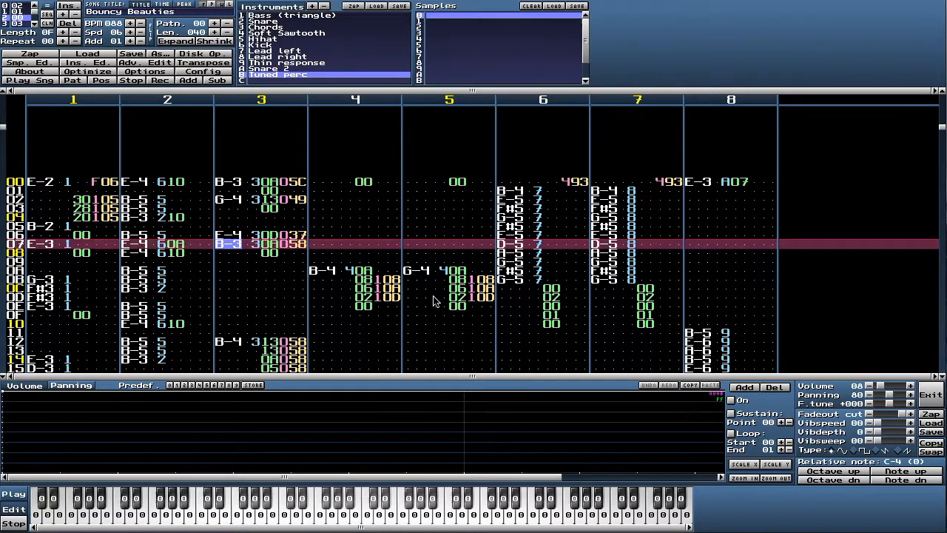
{"action": "scroll", "coordinate": [434, 302], "scroll_direction": "up", "scroll_amount": 5}
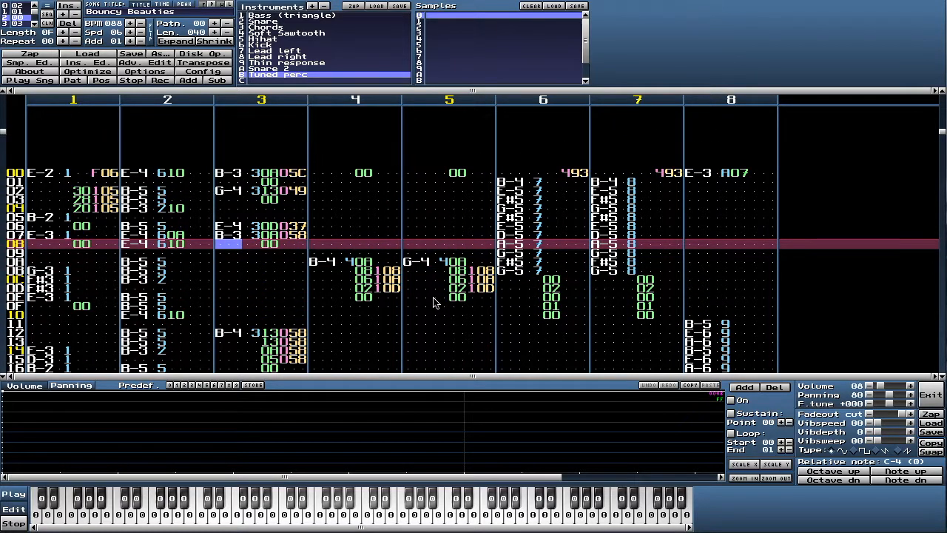
{"action": "scroll", "coordinate": [434, 302], "scroll_direction": "up", "scroll_amount": 8}
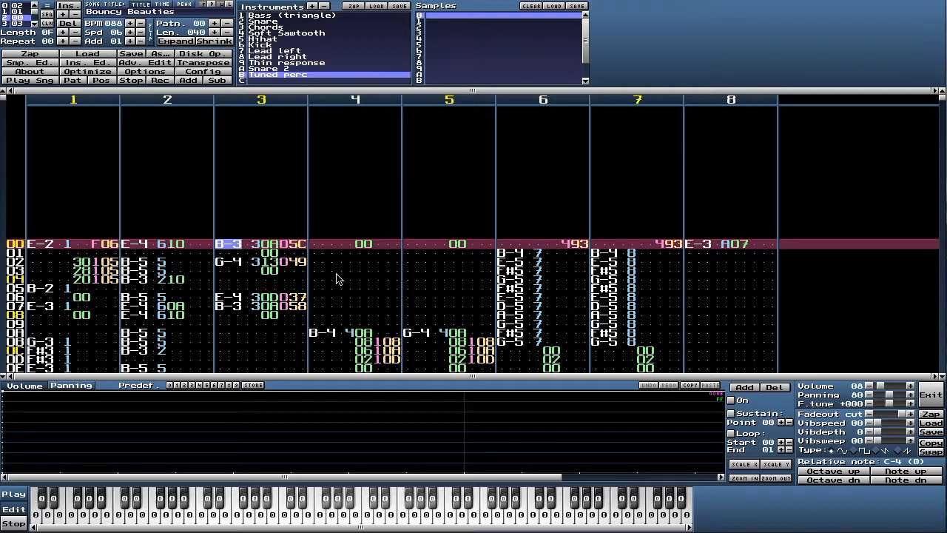
{"action": "key", "text": "Return"}
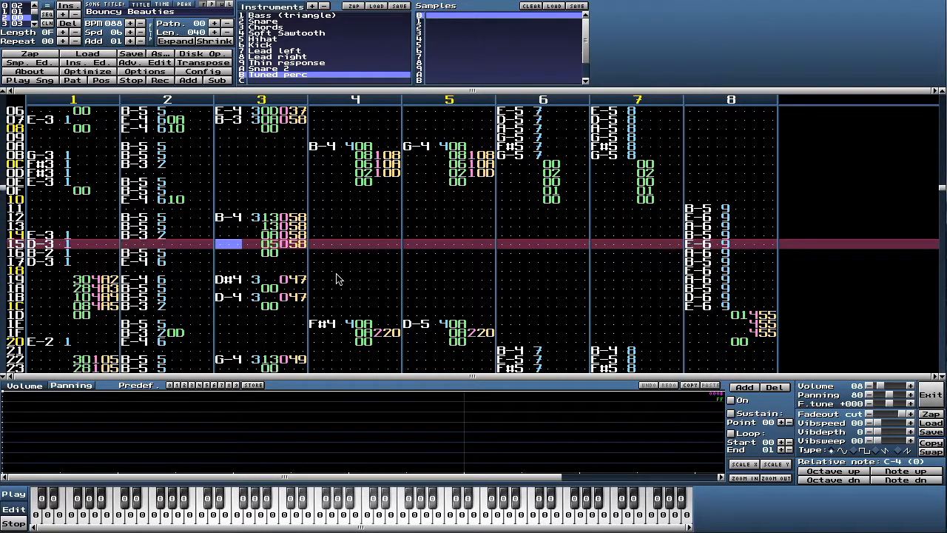
{"action": "key", "text": "space"}
{"action": "scroll", "coordinate": [600, 252], "scroll_direction": "up", "scroll_amount": 12}
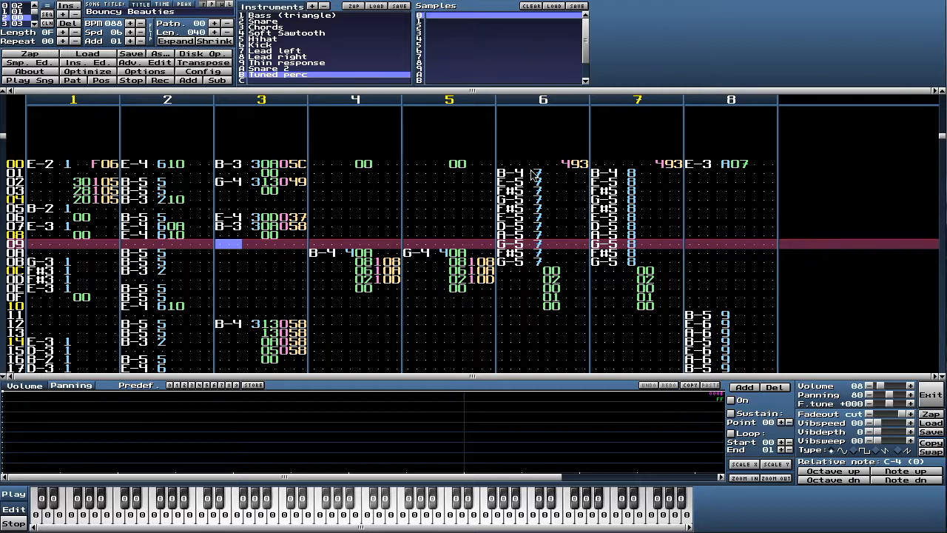
Open pattern 01 from the song order, look over its rows, play it and go back to row 10.
{"action": "left_click", "coordinate": [22, 15]}
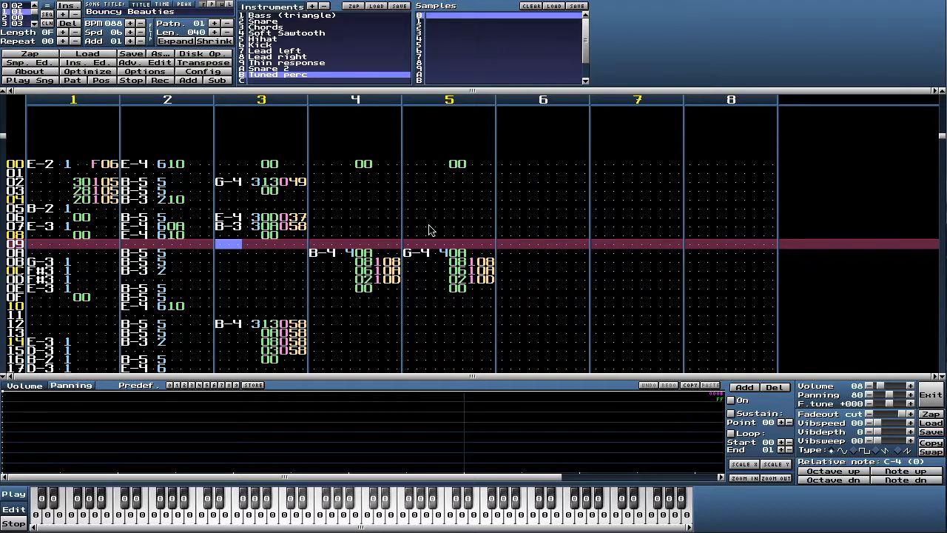
{"action": "scroll", "coordinate": [421, 273], "scroll_direction": "down", "scroll_amount": 20}
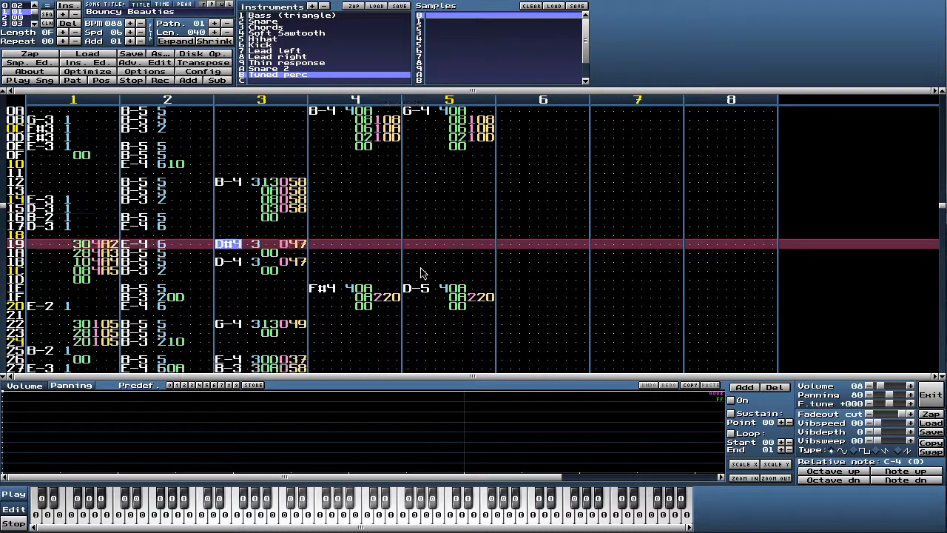
{"action": "scroll", "coordinate": [422, 274], "scroll_direction": "up", "scroll_amount": 4}
{"action": "scroll", "coordinate": [421, 274], "scroll_direction": "up", "scroll_amount": 8}
{"action": "key", "text": "Return"}
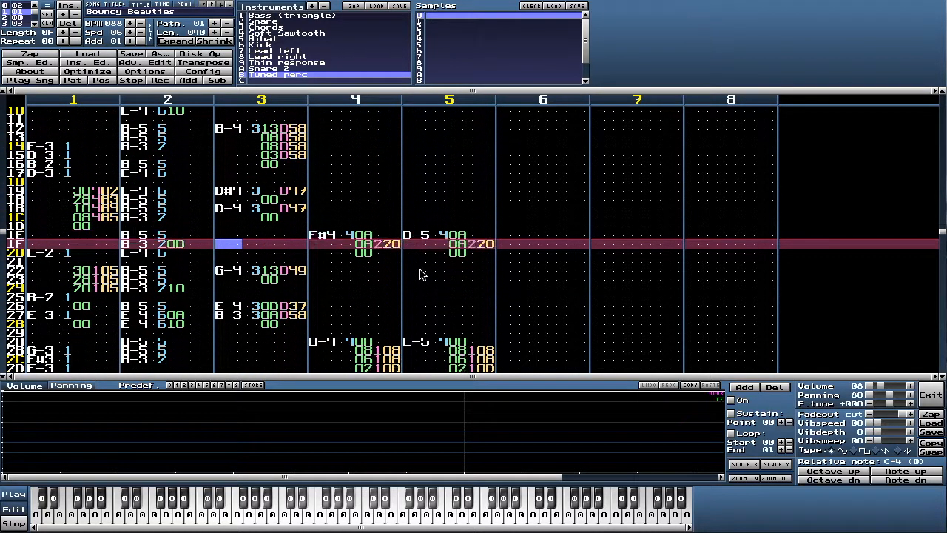
{"action": "scroll", "coordinate": [359, 238], "scroll_direction": "up", "scroll_amount": 8}
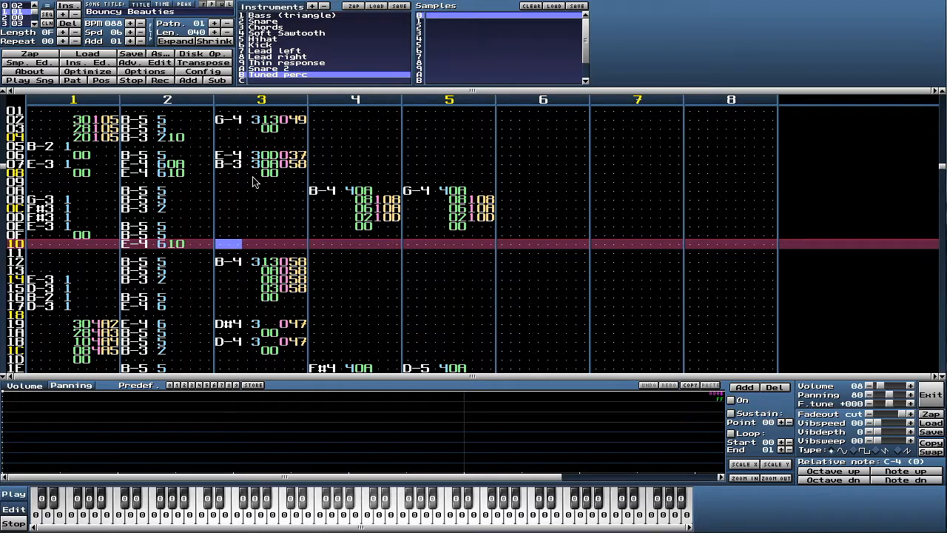
Play the song from pattern 02 at the start of the song order.
{"action": "key", "text": "Control_R"}
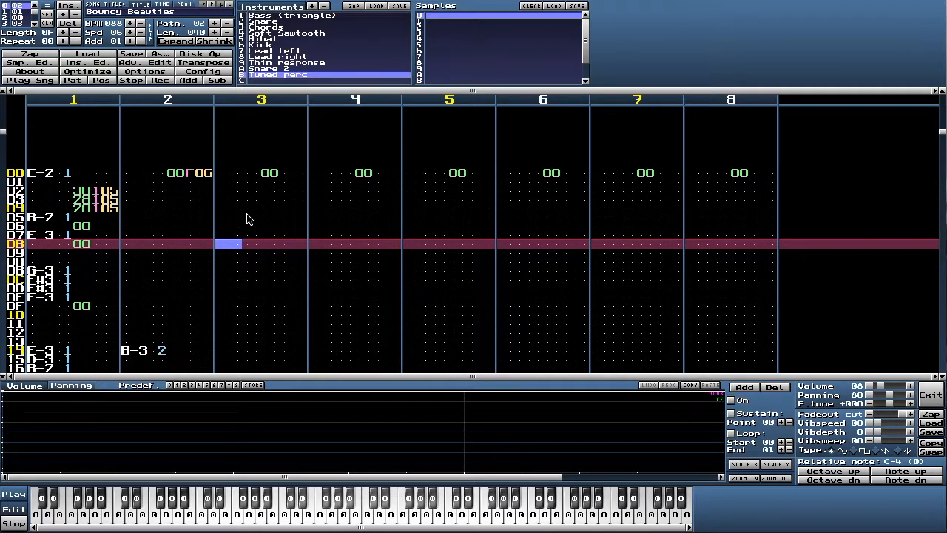